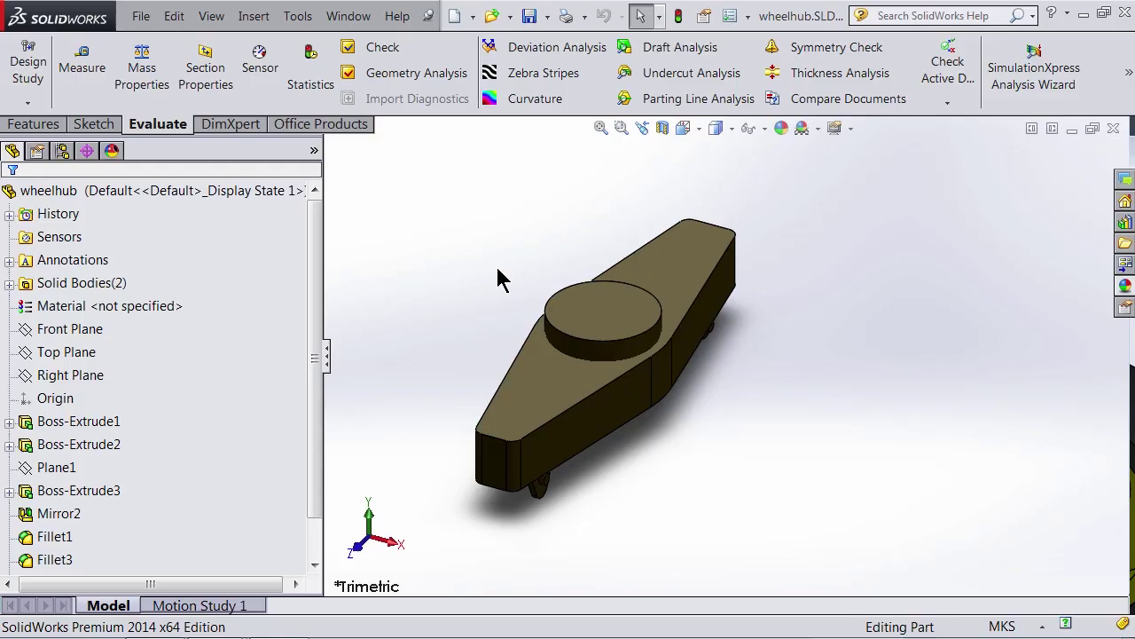
Step: Save a copy of the wheelhub part in the cadImport folder as wheelhub.STEP in STEP AP214 format
{"action": "left_click", "coordinate": [140, 17]}
{"action": "left_click", "coordinate": [178, 254]}
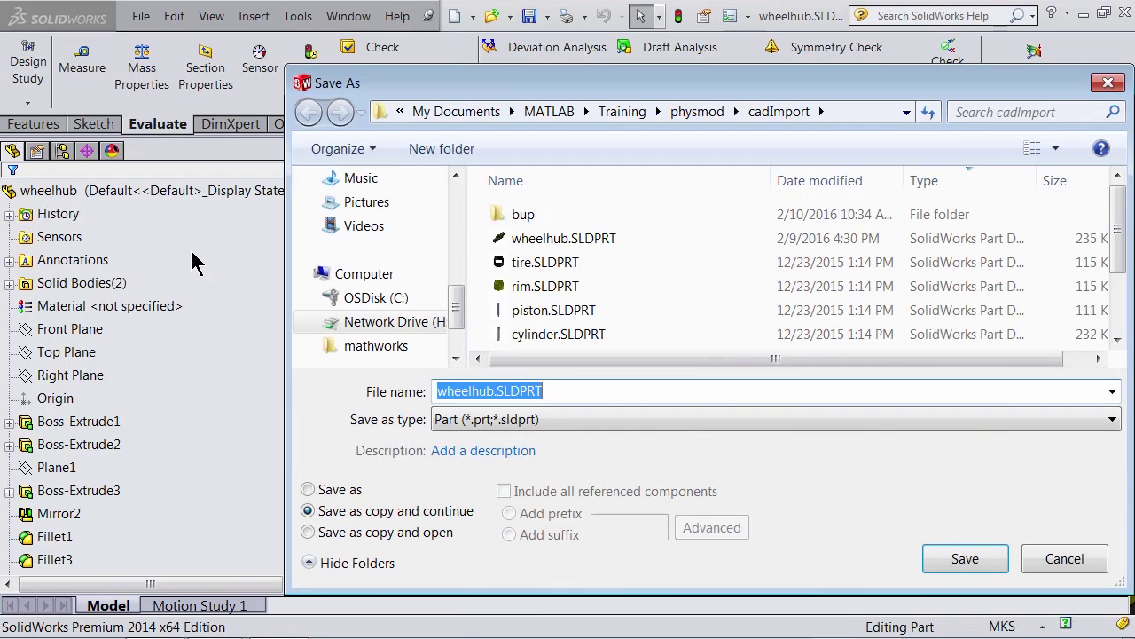
{"action": "left_click", "coordinate": [567, 420]}
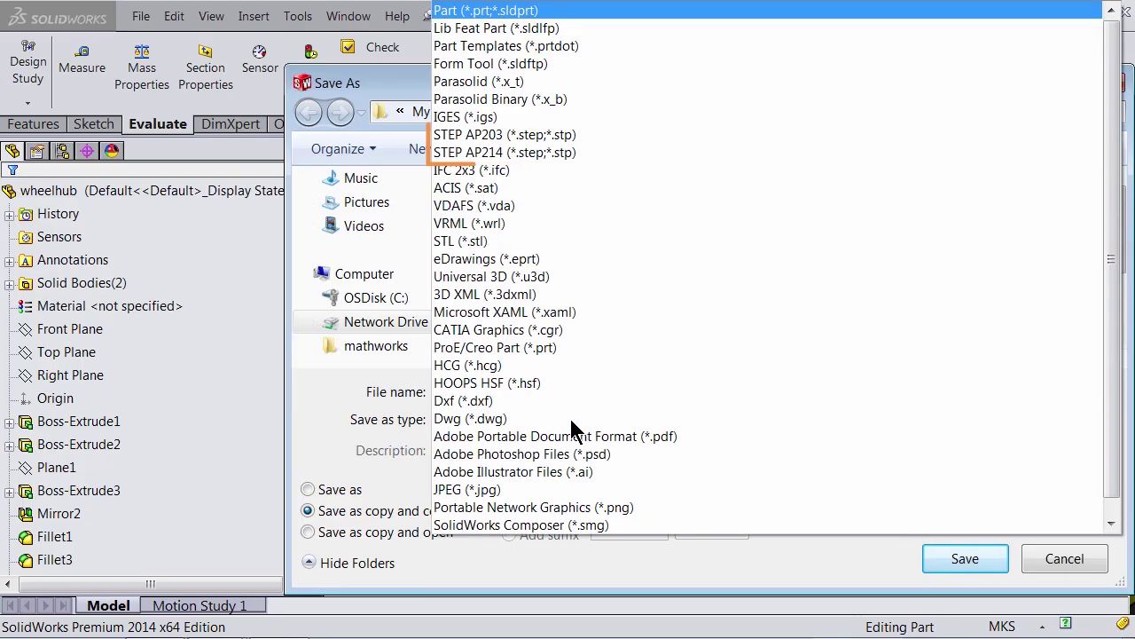
{"action": "left_click", "coordinate": [575, 151]}
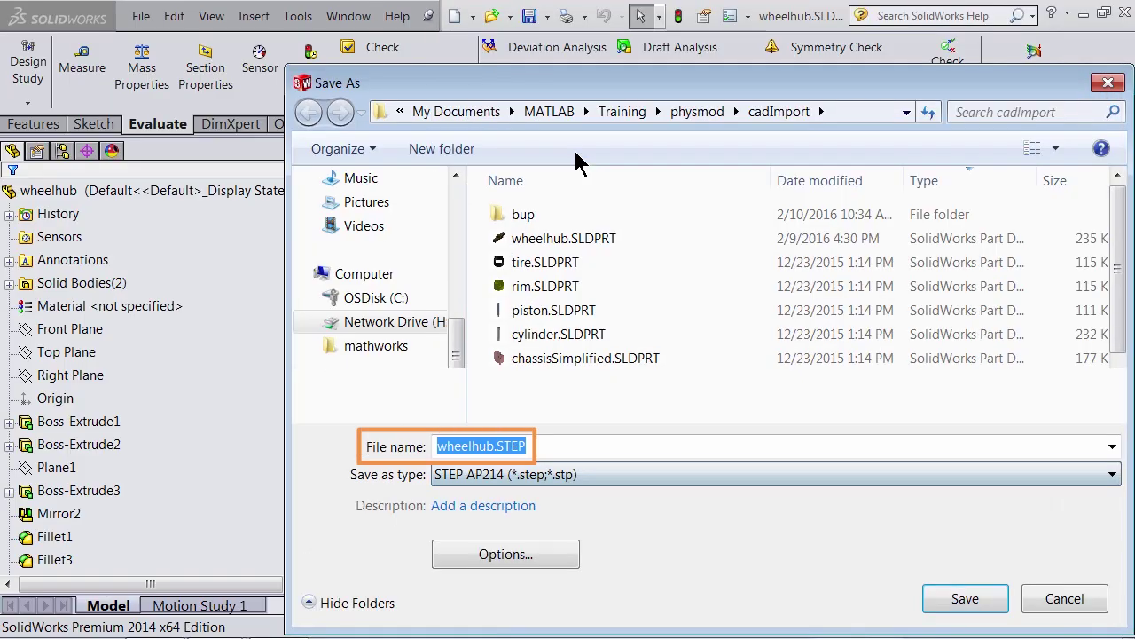
{"action": "left_click", "coordinate": [969, 597]}
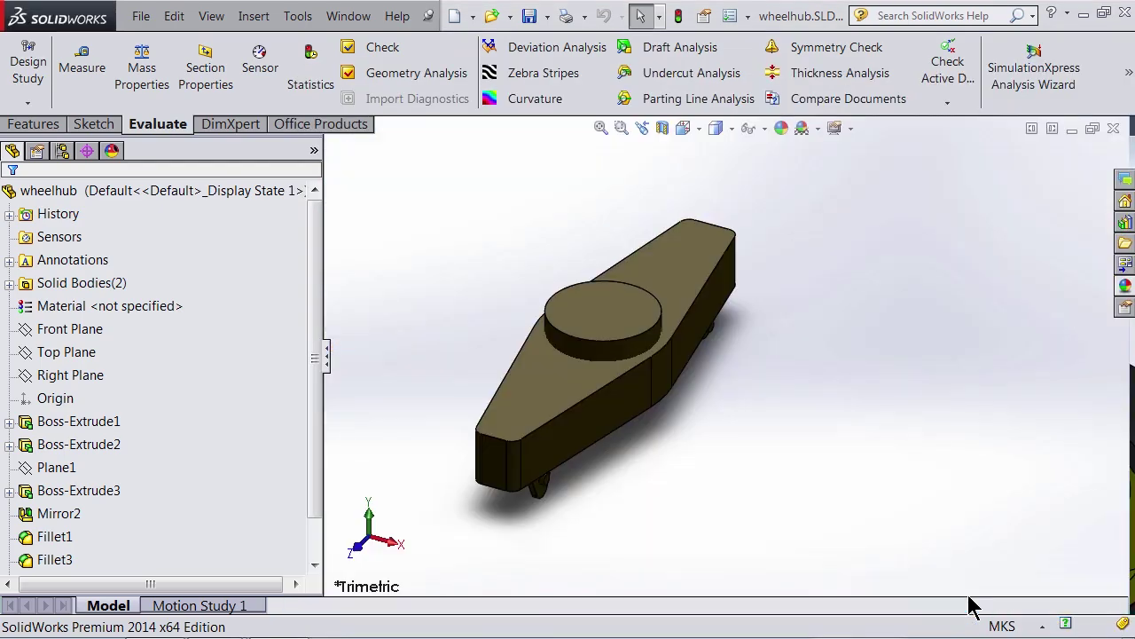
Step: Switch to MATLAB, create a new SimMechanics model with the smnew command and maximize the model window
{"action": "key", "text": "alt+Tab"}
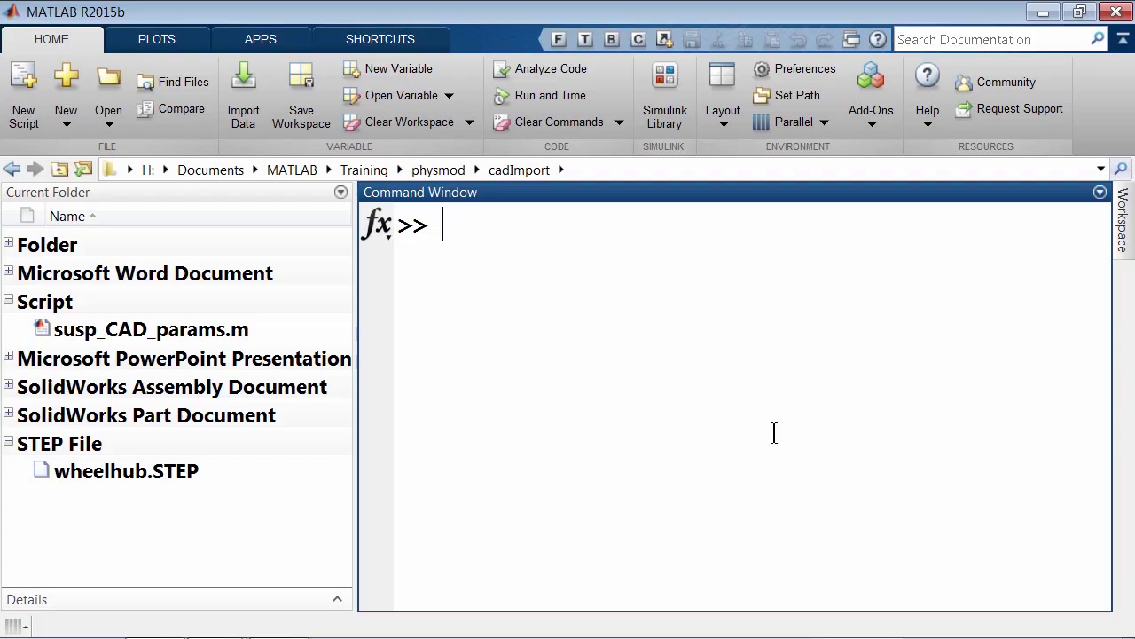
{"action": "type", "text": "smnew"}
{"action": "key", "text": "Return"}
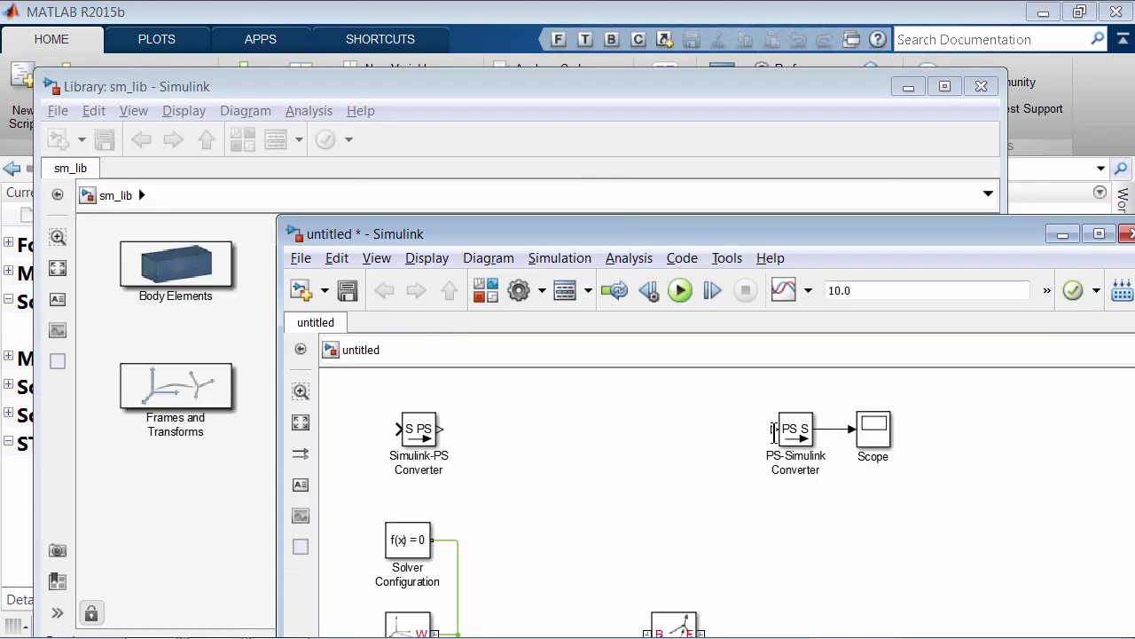
{"action": "double_click", "coordinate": [803, 234]}
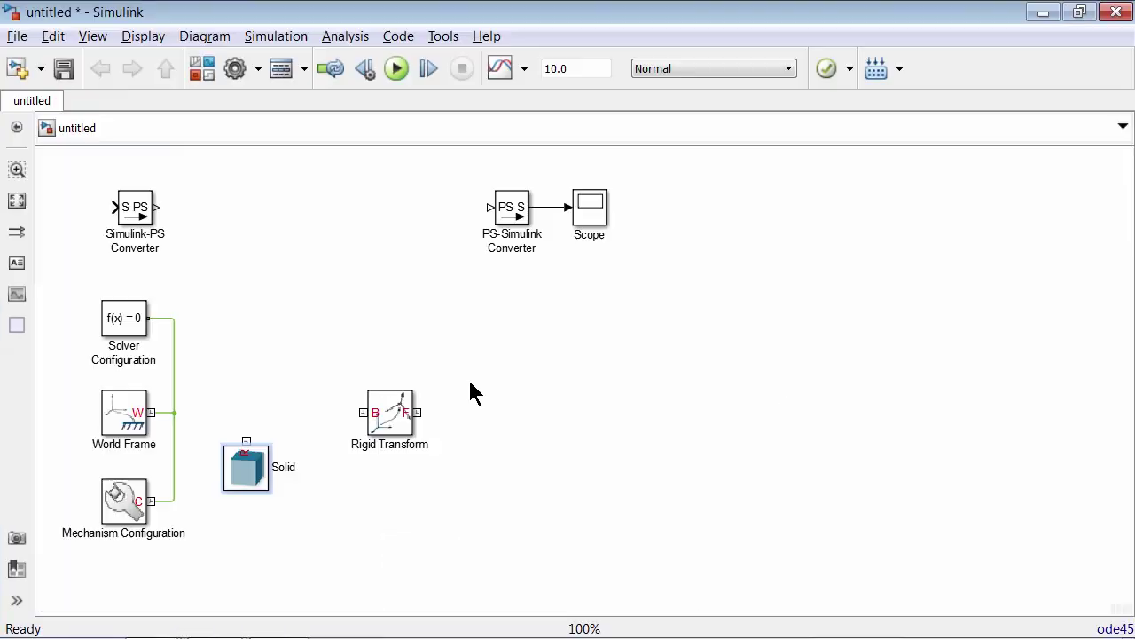
Step: Open the Solid block's parameters in a maximized window and set its geometry shape to From File with file type STEP
{"action": "left_click", "coordinate": [250, 482]}
{"action": "double_click", "coordinate": [251, 481]}
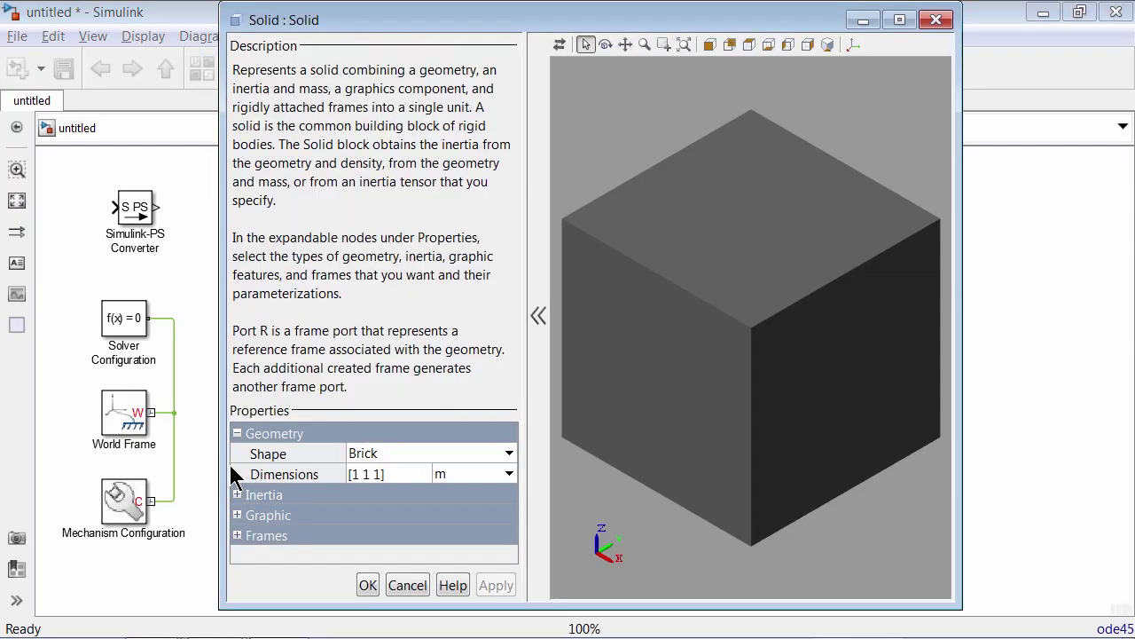
{"action": "left_click", "coordinate": [899, 20]}
{"action": "left_click", "coordinate": [228, 446]}
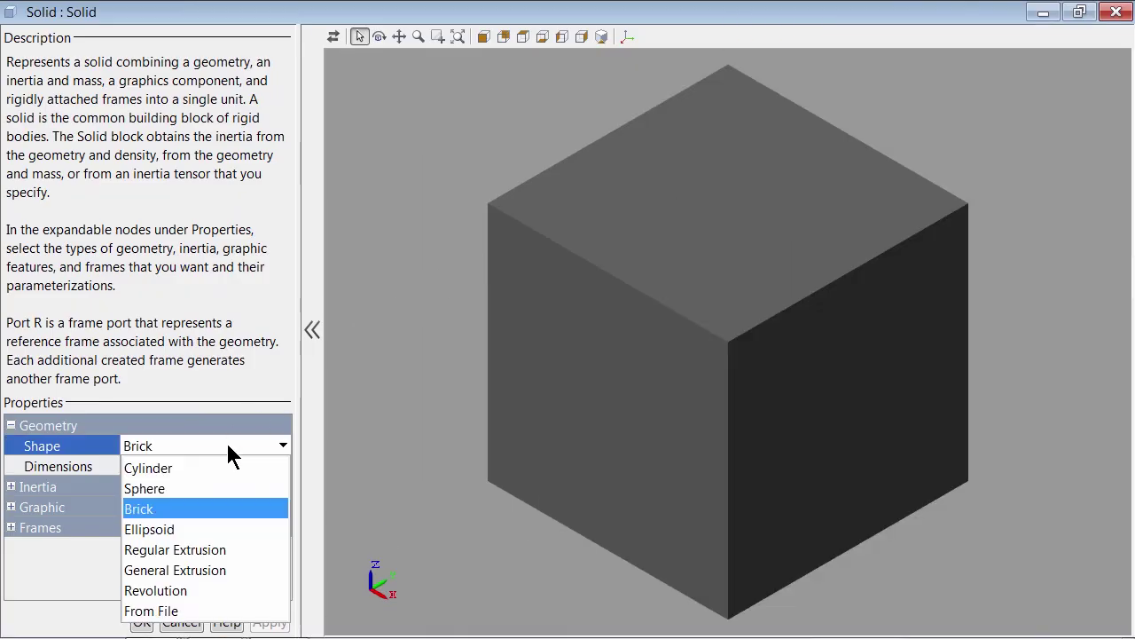
{"action": "left_click", "coordinate": [216, 612]}
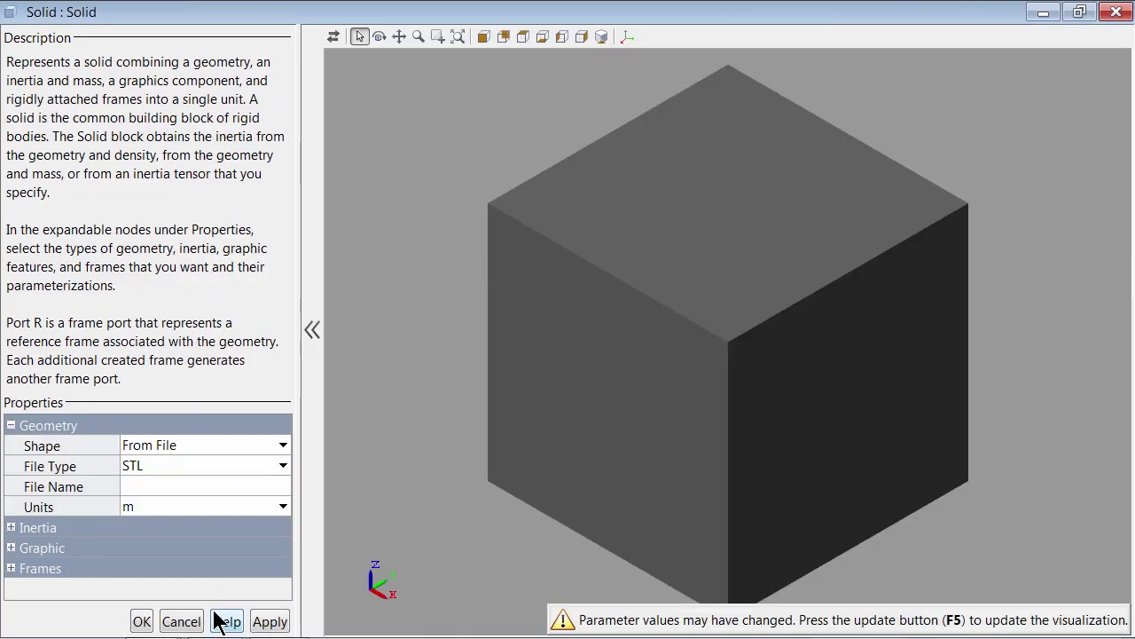
{"action": "left_click", "coordinate": [261, 467]}
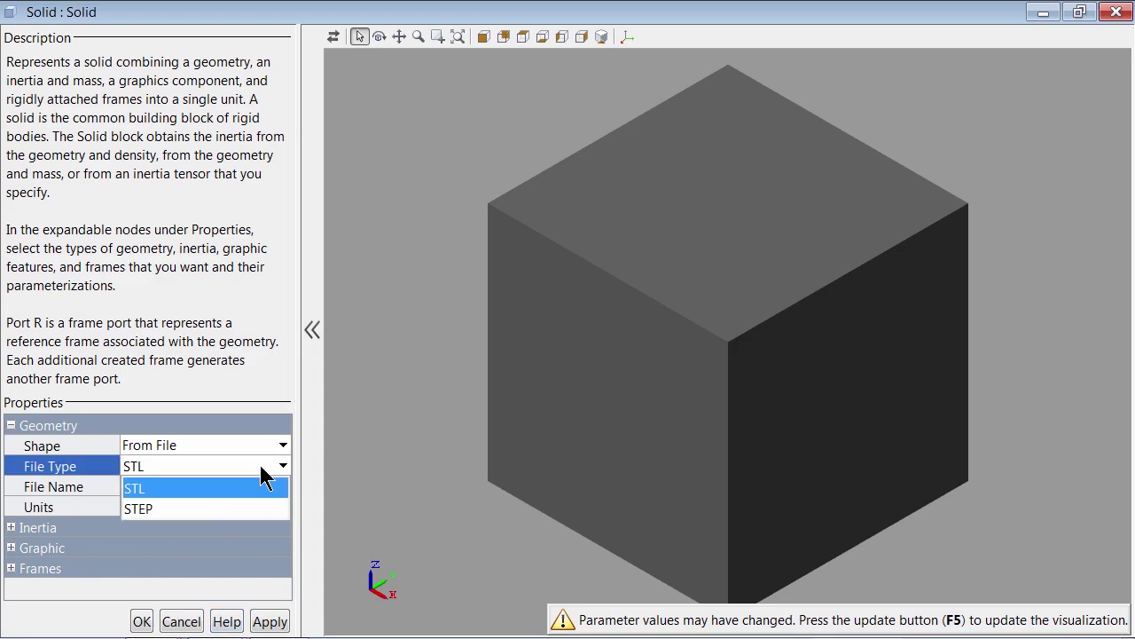
{"action": "left_click", "coordinate": [242, 513]}
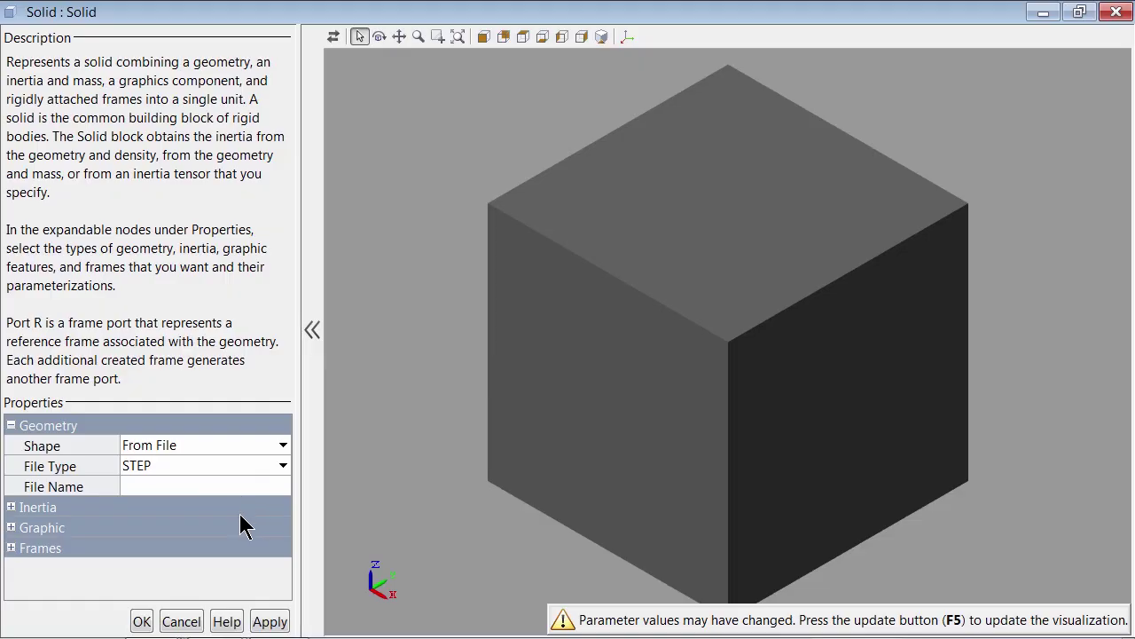
Step: Choose wheelhub.STEP from the cadImport folder as the Solid block's geometry file
{"action": "left_click", "coordinate": [234, 488]}
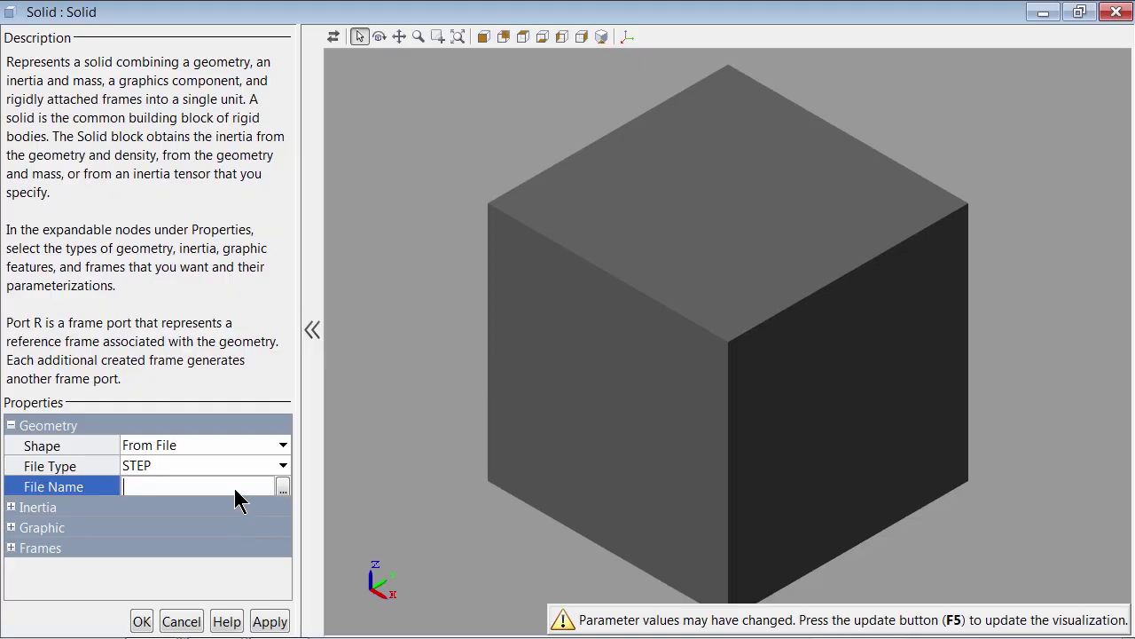
{"action": "left_click", "coordinate": [281, 486]}
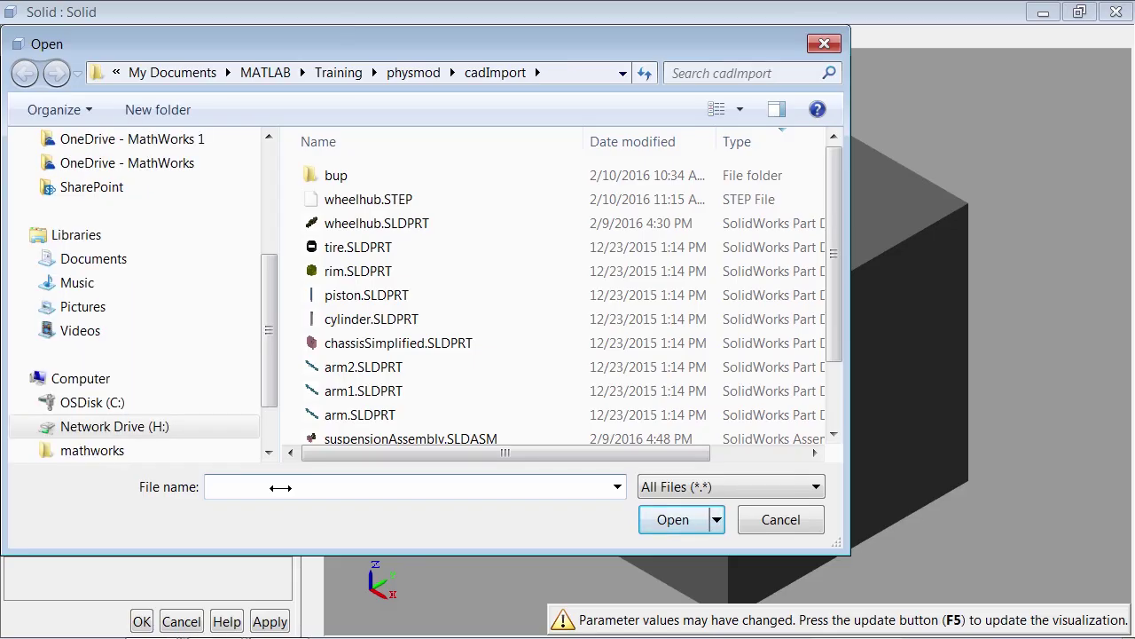
{"action": "left_click", "coordinate": [401, 203]}
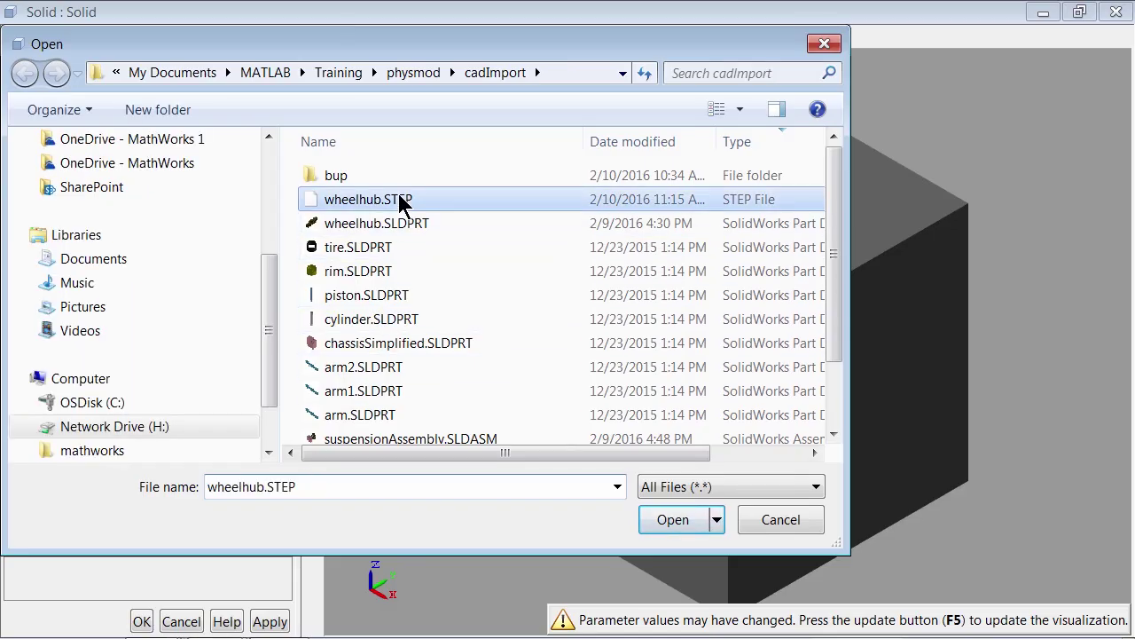
{"action": "left_click", "coordinate": [671, 523]}
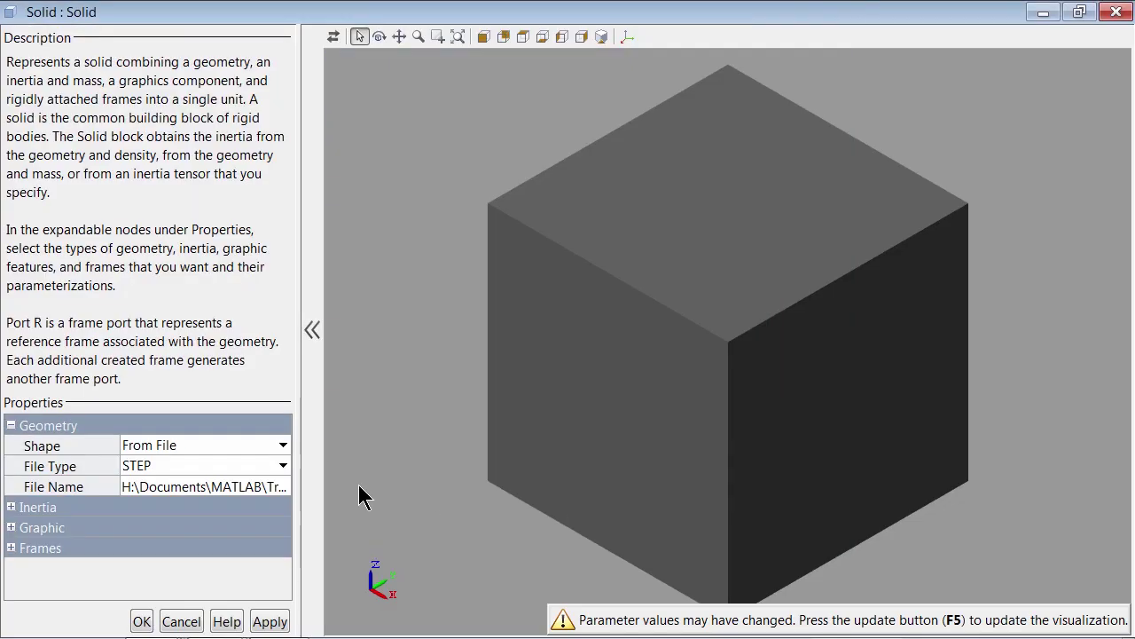
{"action": "left_click", "coordinate": [246, 488]}
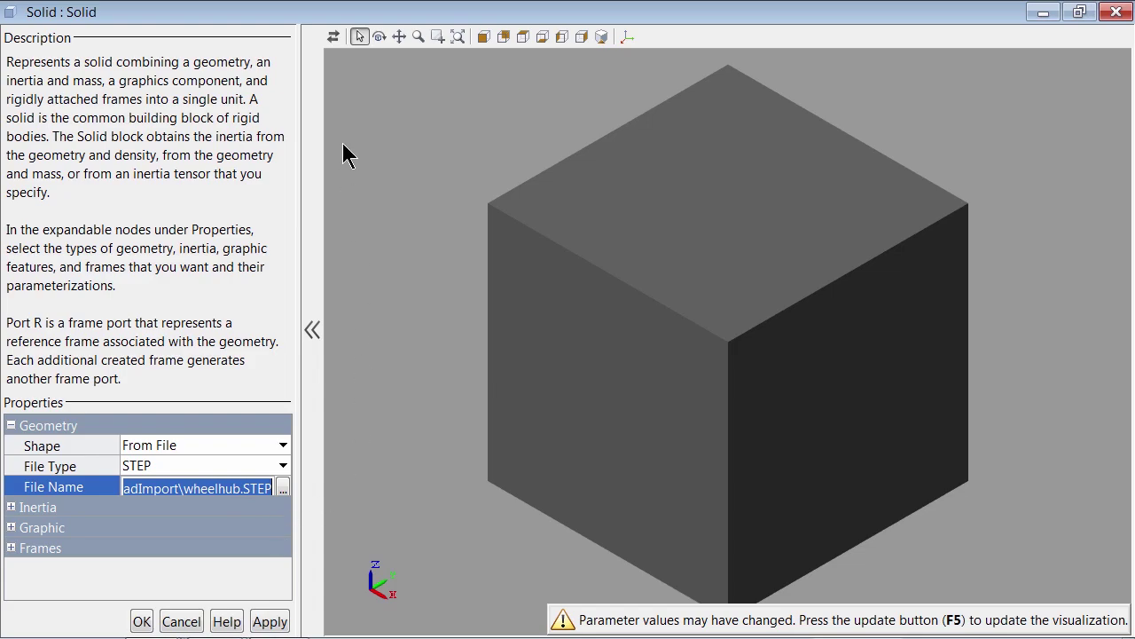
Step: Update the Solid block's visualization, fit the wheel hub in view and rotate it to inspect the imported geometry
{"action": "left_click", "coordinate": [334, 38]}
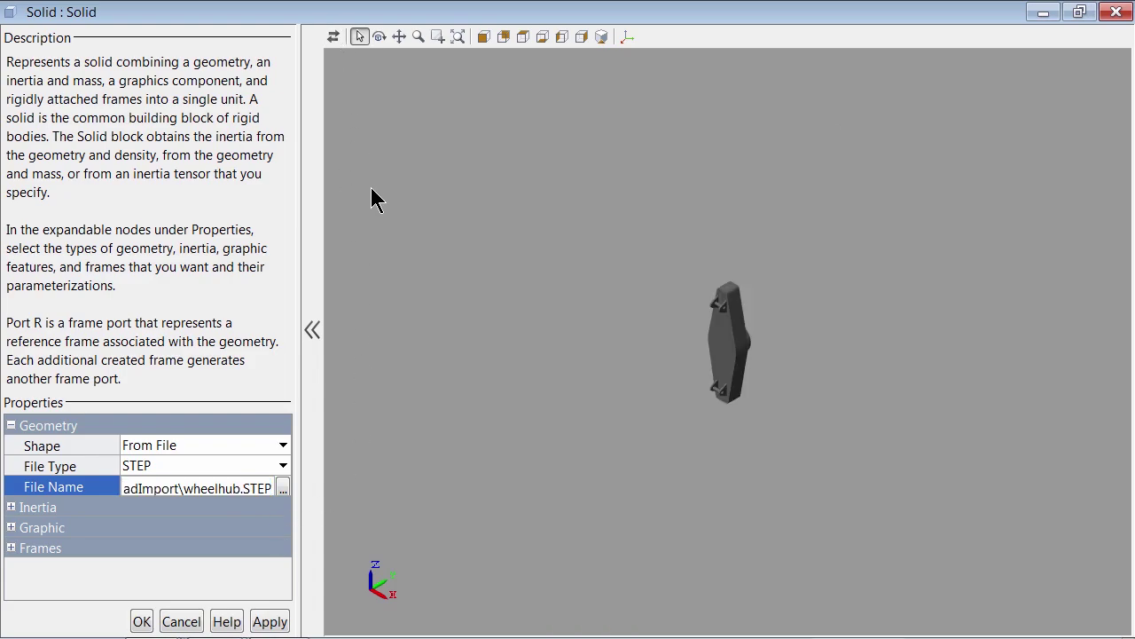
{"action": "left_click", "coordinate": [458, 37]}
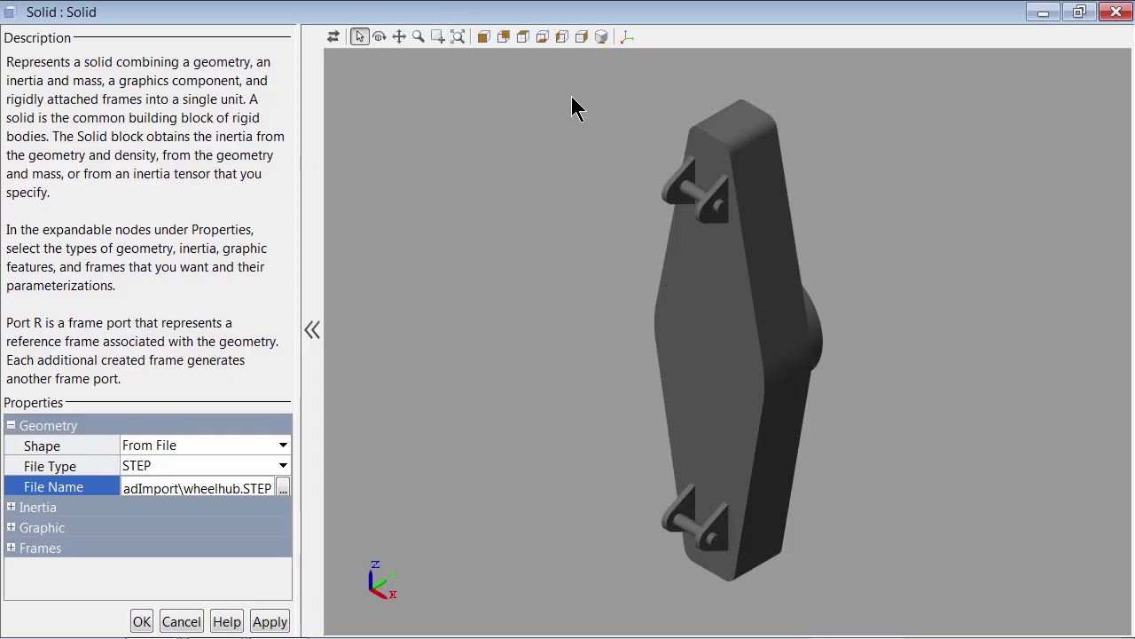
{"action": "left_click_drag", "start_coordinate": [573, 106], "coordinate": [613, 495]}
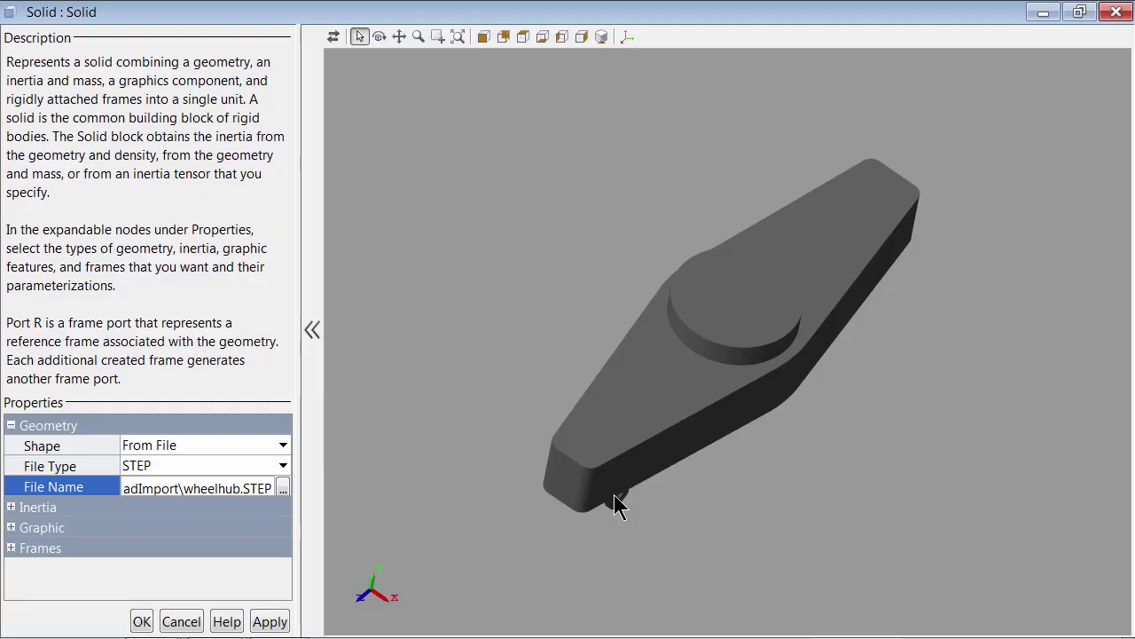
Step: Collapse the geometry properties and expand the Solid block's inertia, graphic and visual properties to review their settings
{"action": "left_click", "coordinate": [11, 426]}
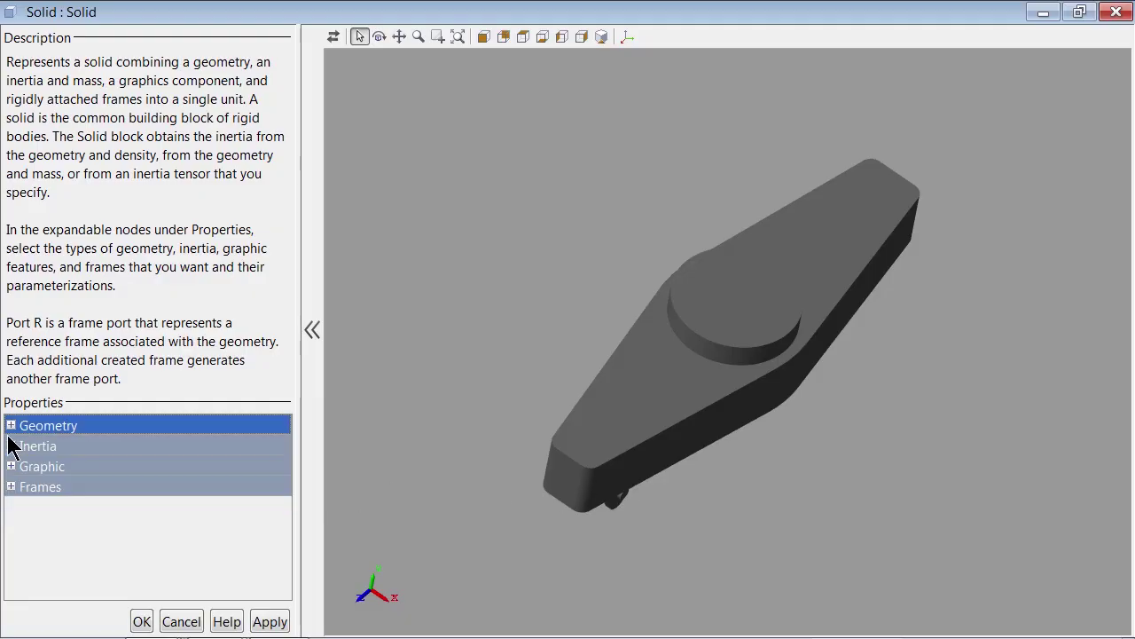
{"action": "left_click", "coordinate": [11, 446]}
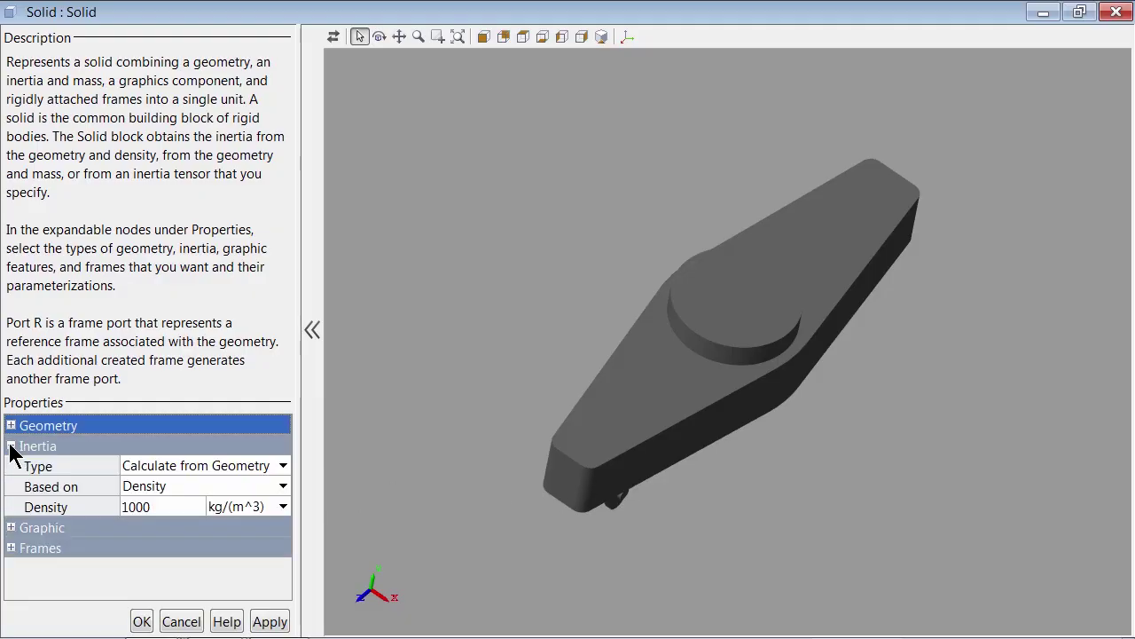
{"action": "left_click", "coordinate": [10, 528]}
{"action": "left_click", "coordinate": [15, 568]}
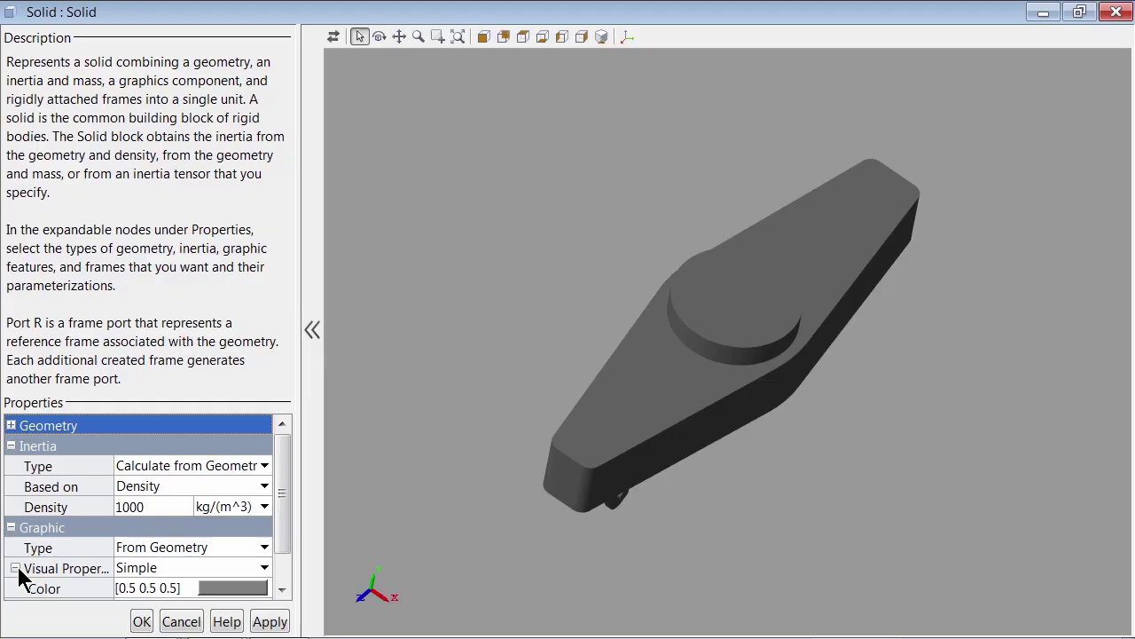
{"action": "key", "text": "alt+Tab"}
{"action": "key", "text": "alt+Tab"}
{"action": "key", "text": "alt+Tab"}
{"action": "key", "text": "alt+Tab"}
{"action": "key", "text": "alt+Tab"}
{"action": "key", "text": "alt+Tab"}
{"action": "key", "text": "alt+Tab"}
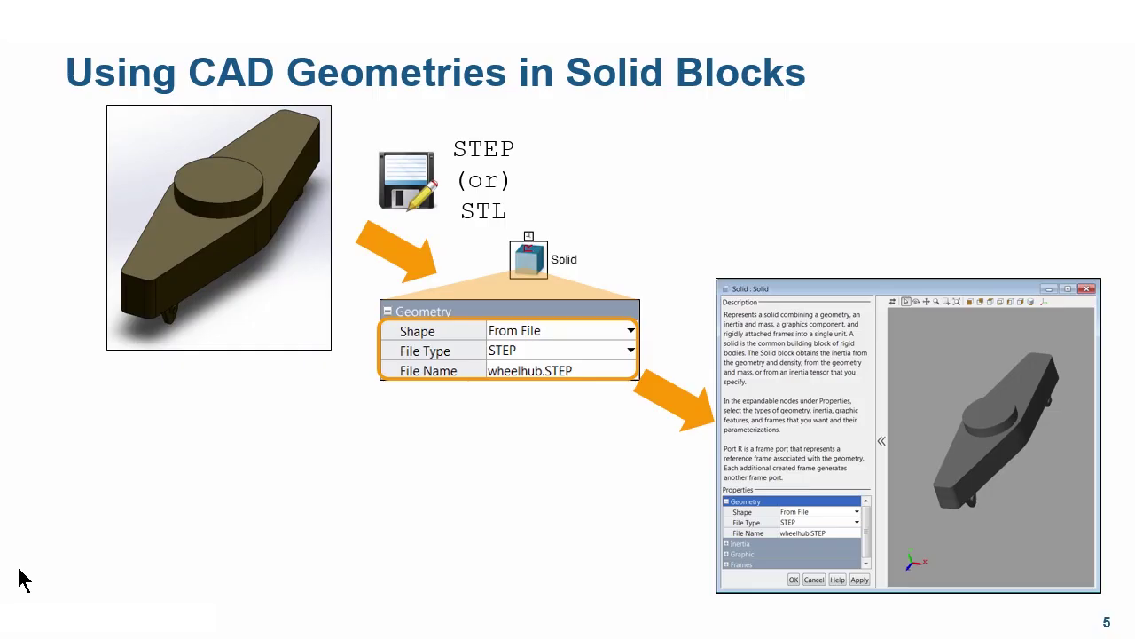
{"action": "key", "text": "Right"}
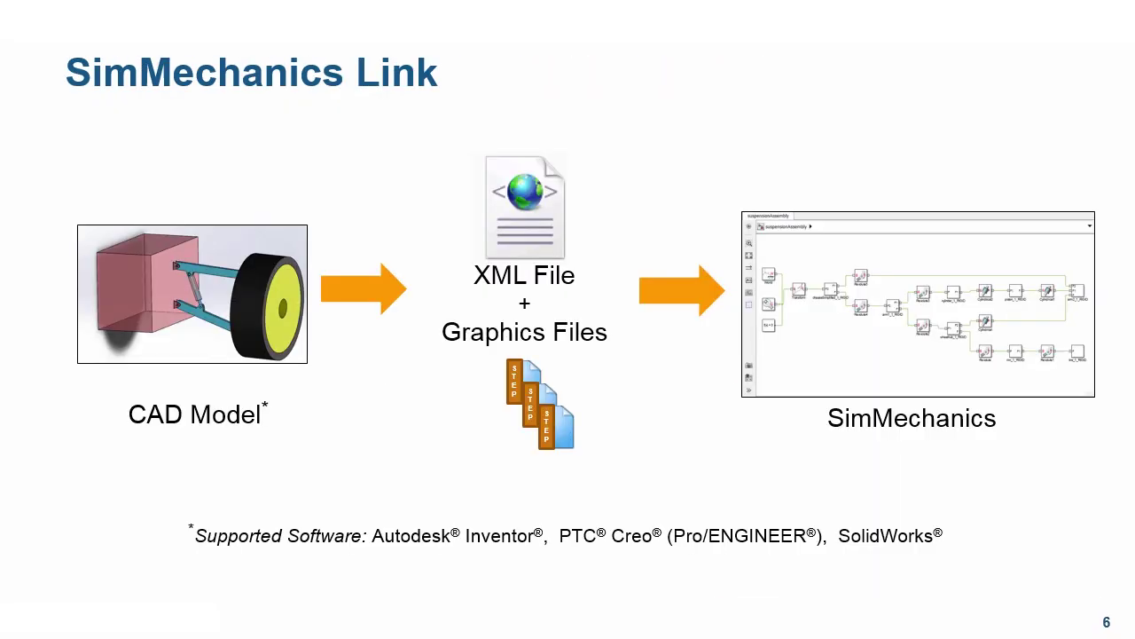
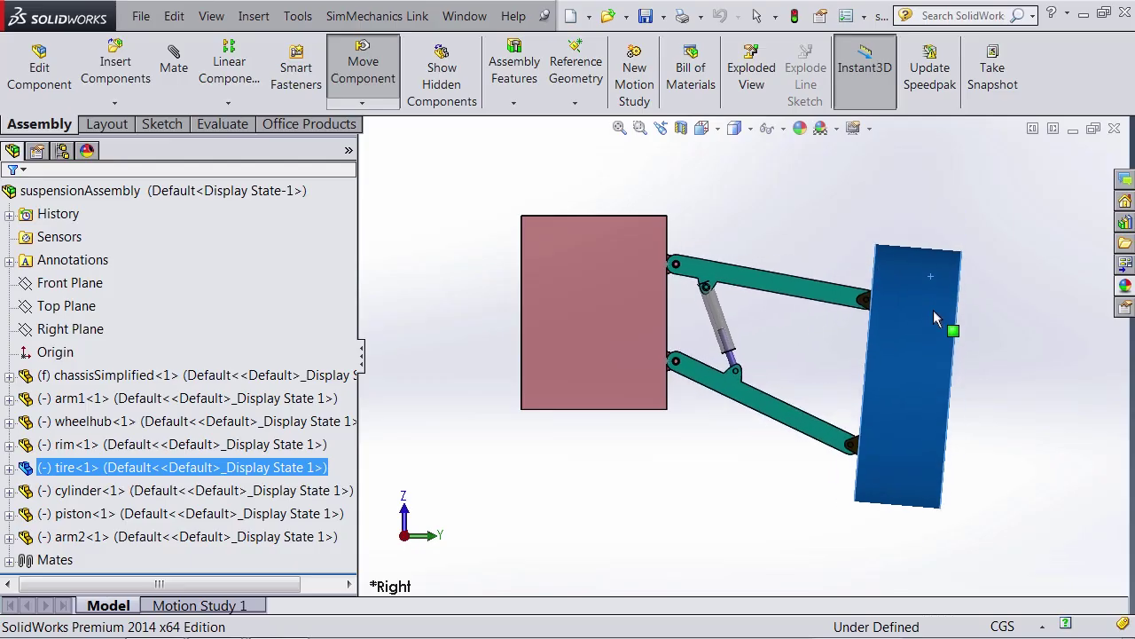
Step: Deselect the tire and export the suspension assembly to SimMechanics Second Generation as suspensionAssembly.xml in the cadImport folder
{"action": "key", "text": "Escape"}
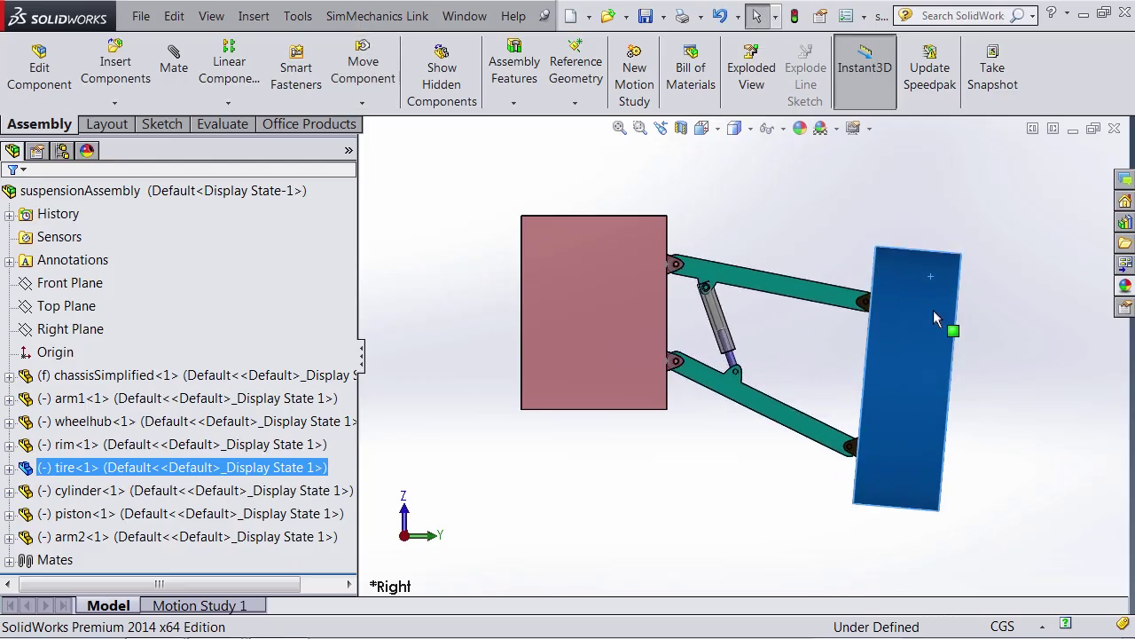
{"action": "left_click", "coordinate": [1000, 308]}
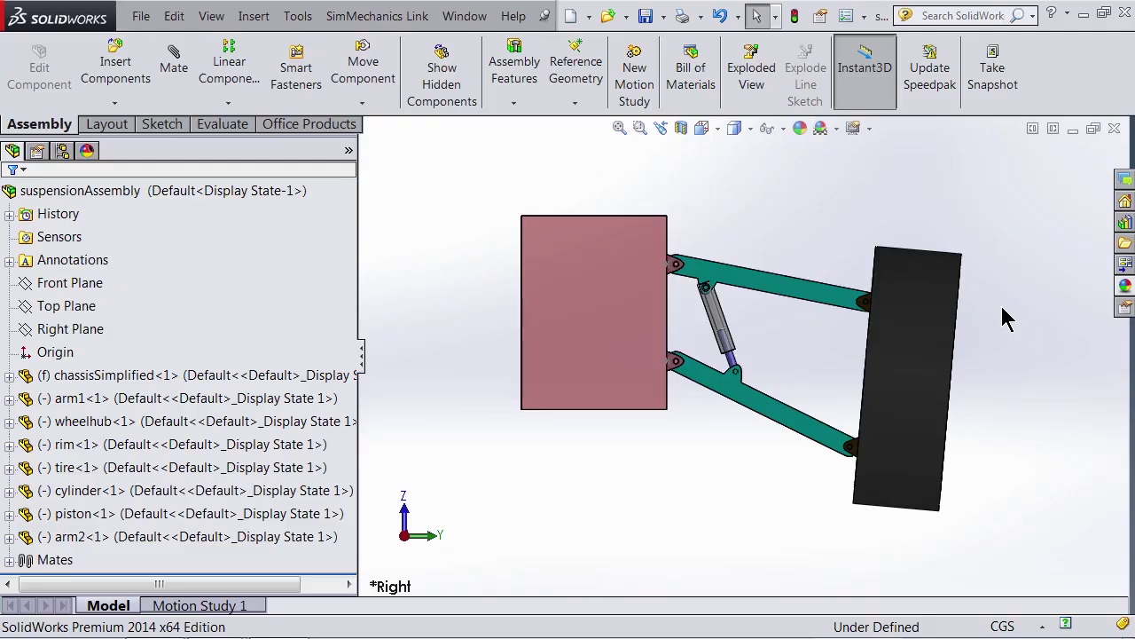
{"action": "left_click", "coordinate": [417, 18]}
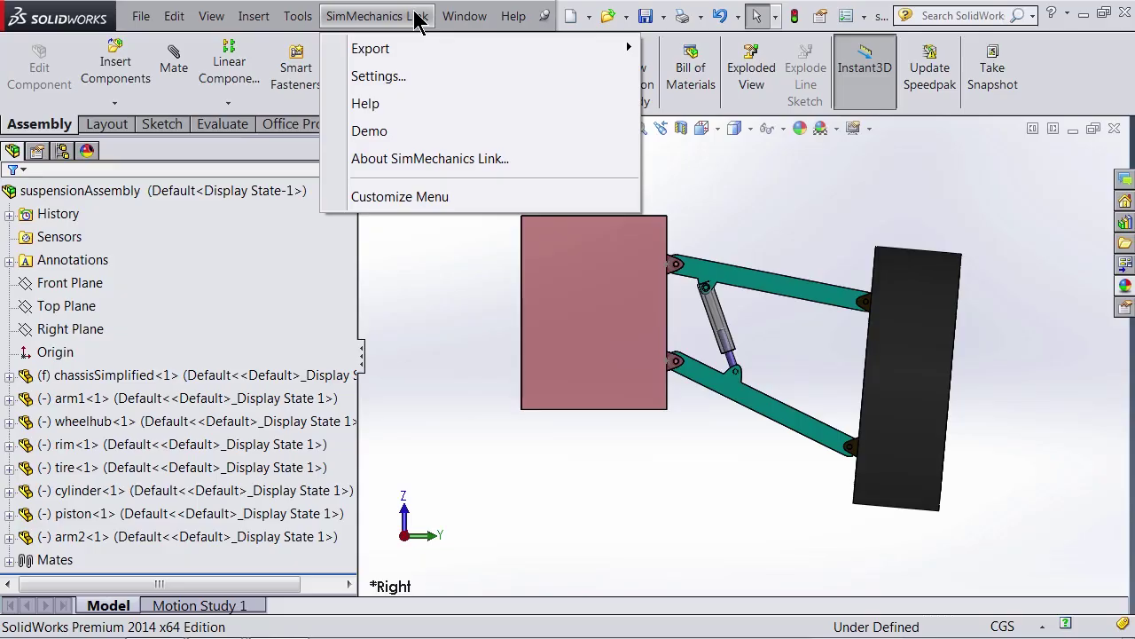
{"action": "mouse_move", "coordinate": [422, 49]}
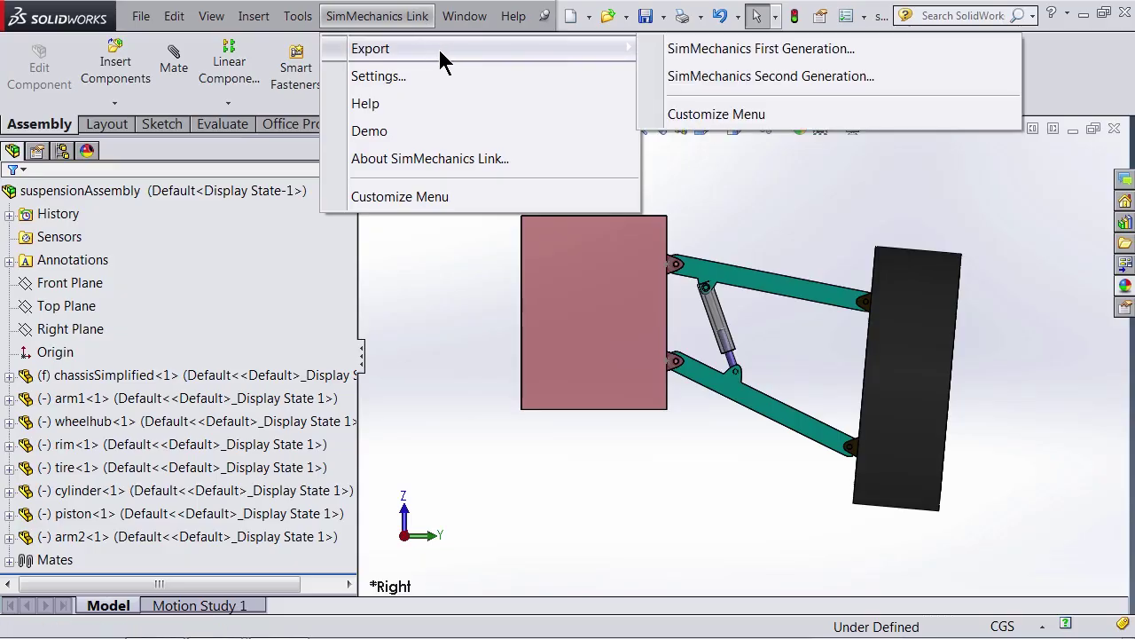
{"action": "left_click", "coordinate": [699, 79]}
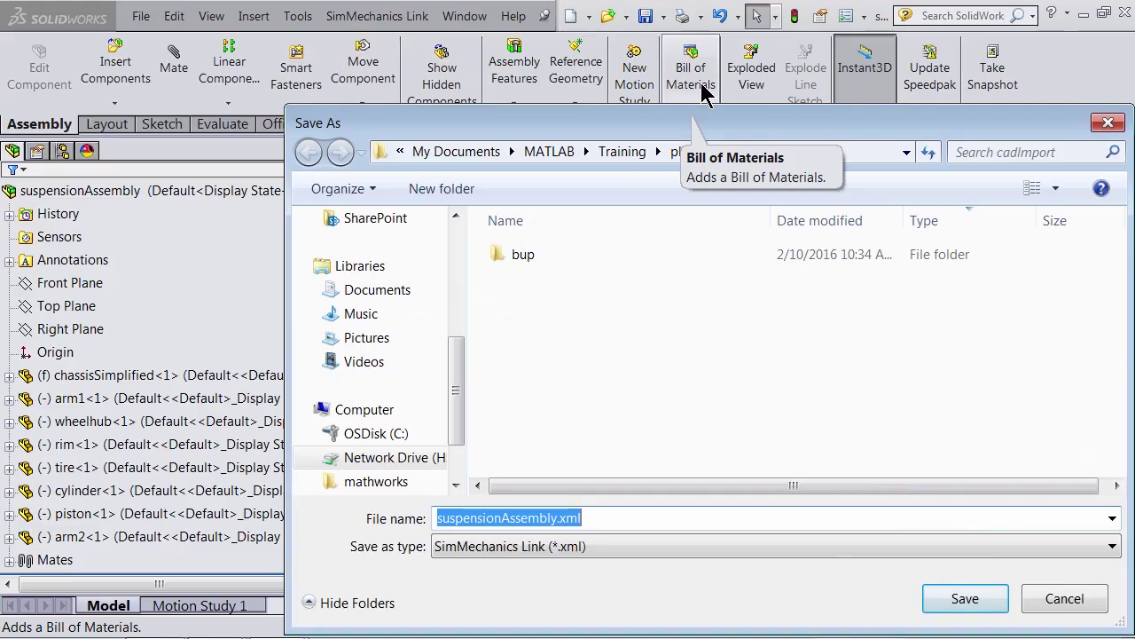
{"action": "left_click", "coordinate": [649, 521]}
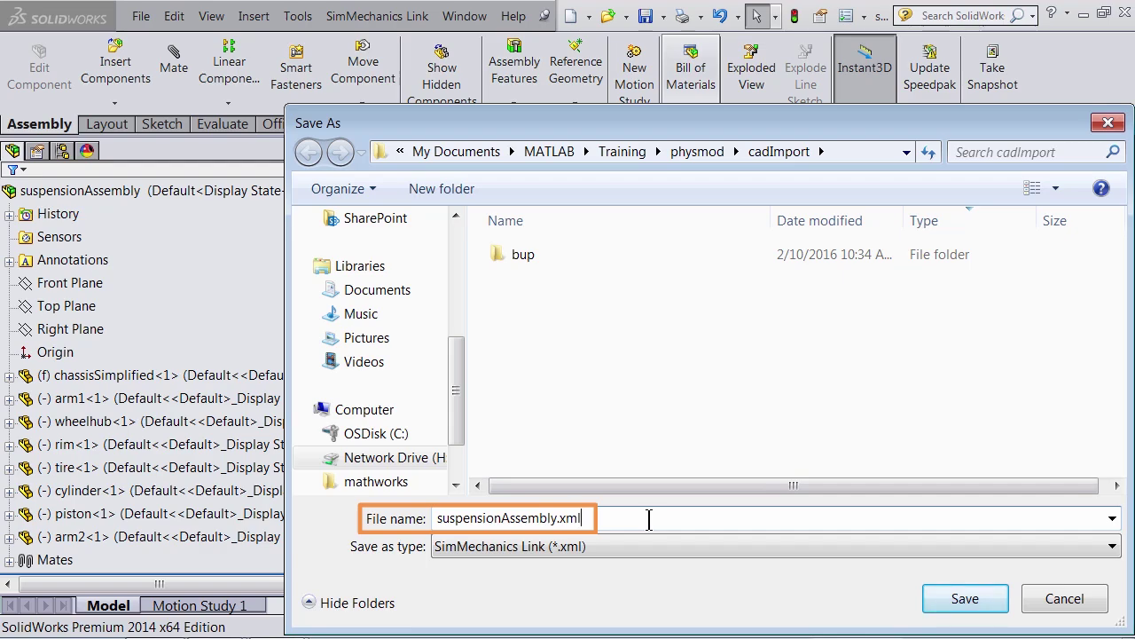
{"action": "left_click", "coordinate": [963, 599]}
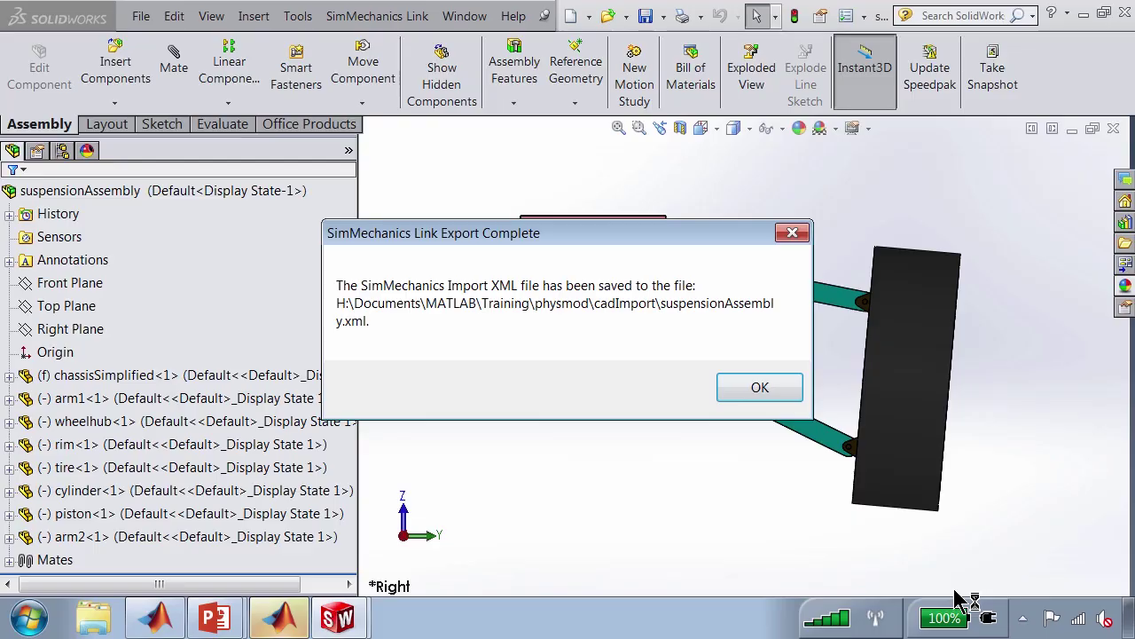
{"action": "left_click", "coordinate": [782, 396]}
Step: Switch to MATLAB and widen the current folder listing to review the exported STEP files and XML document
{"action": "key", "text": "alt+Tab"}
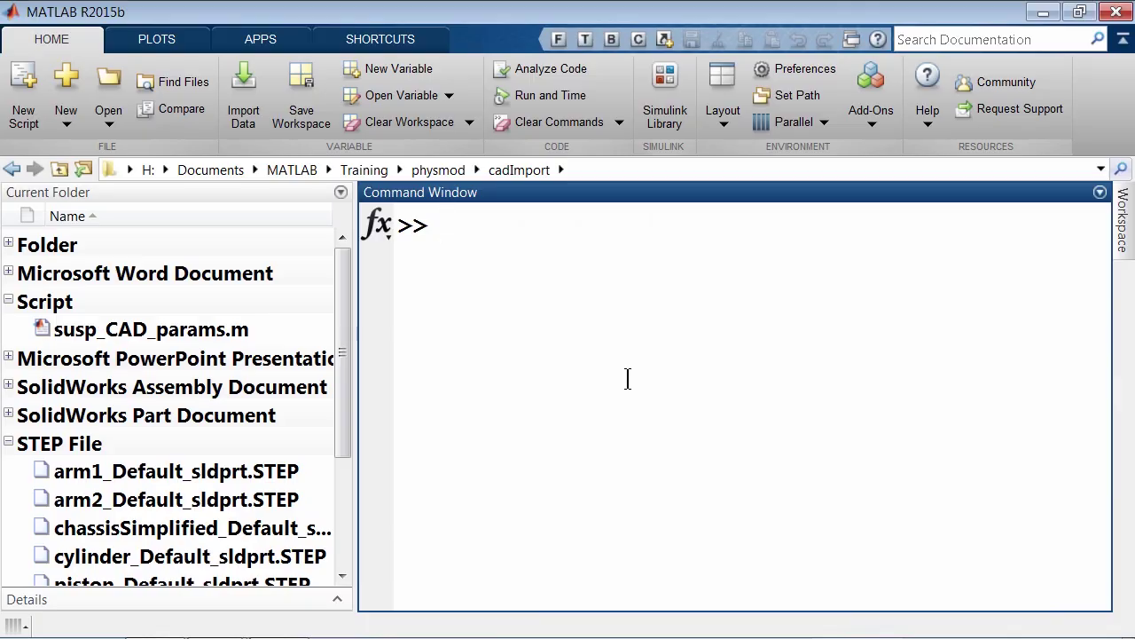
{"action": "left_click_drag", "start_coordinate": [344, 353], "coordinate": [342, 474]}
{"action": "left_click_drag", "start_coordinate": [355, 326], "coordinate": [446, 322]}
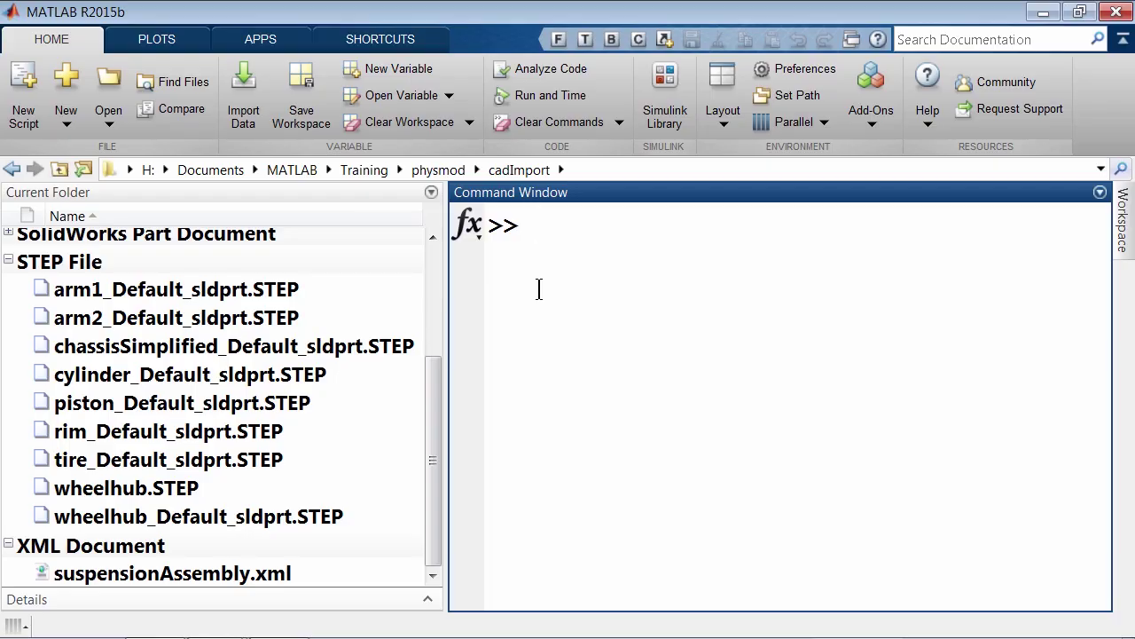
Step: Import suspensionAssembly.xml into a new Simulink model with the smimport command and maximize the model window
{"action": "type", "text": "smimport("}
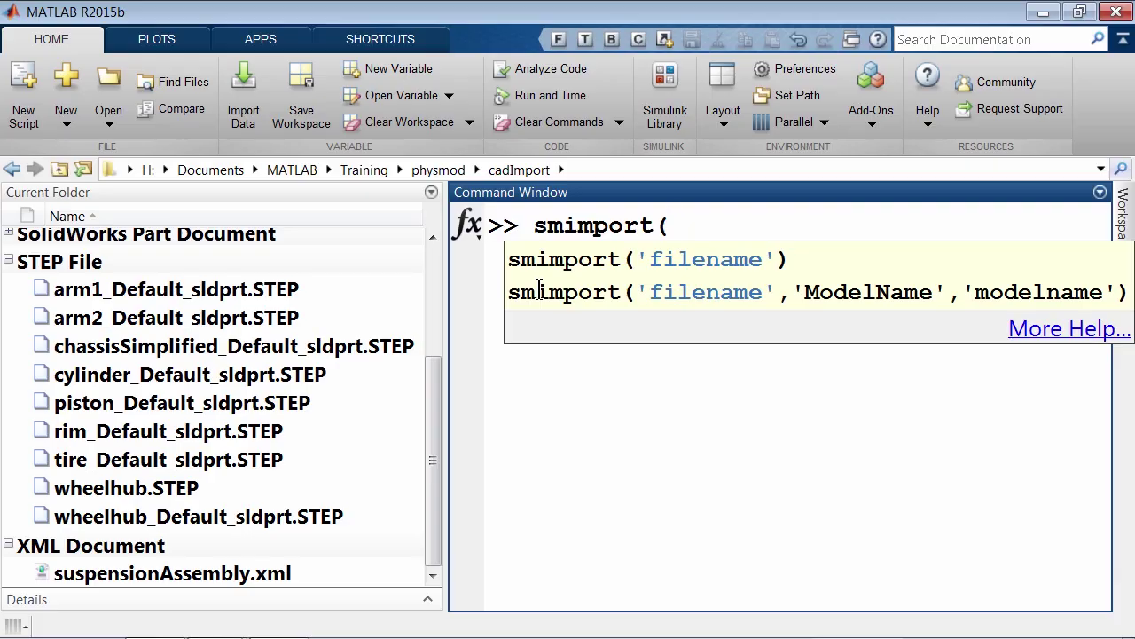
{"action": "type", "text": "'suspensionAssemb"}
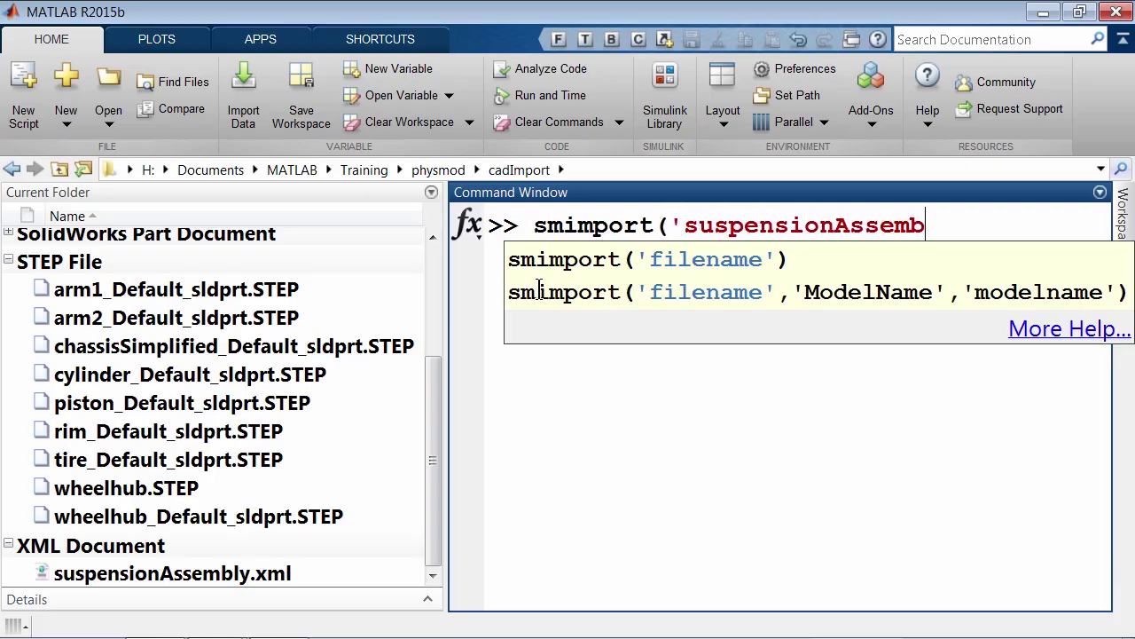
{"action": "type", "text": "ly.xml')"}
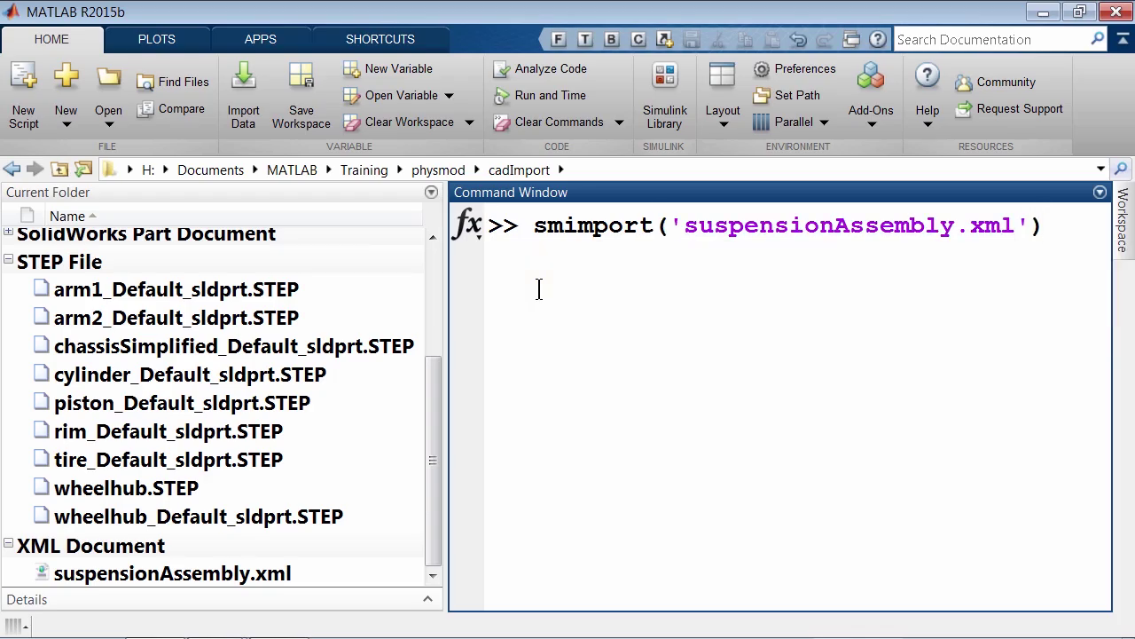
{"action": "key", "text": "Return"}
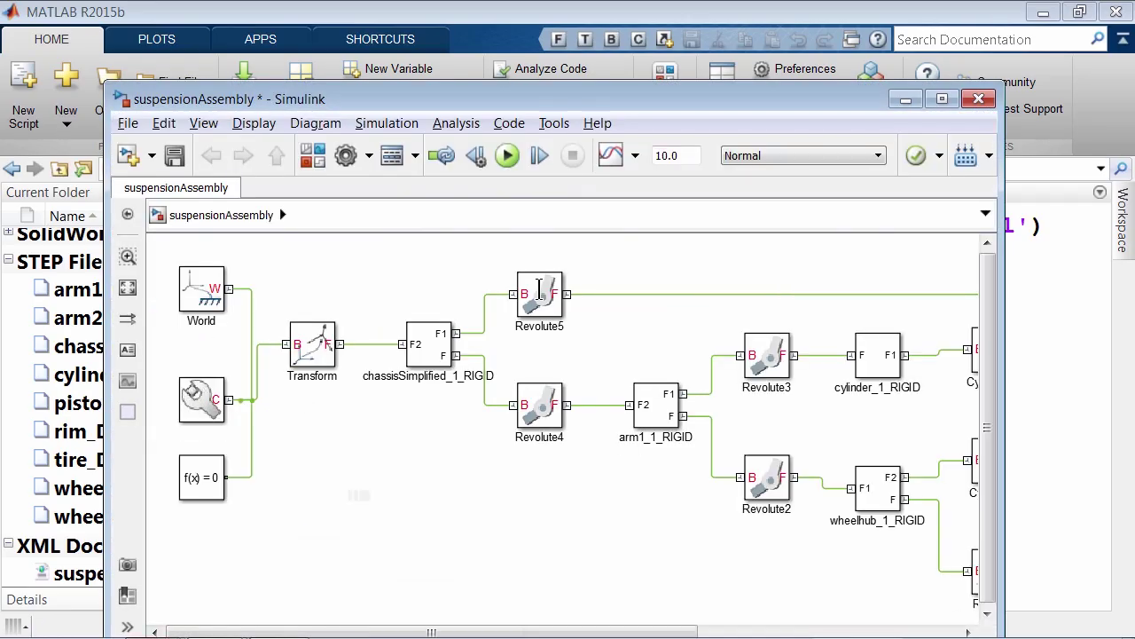
{"action": "left_click", "coordinate": [942, 98]}
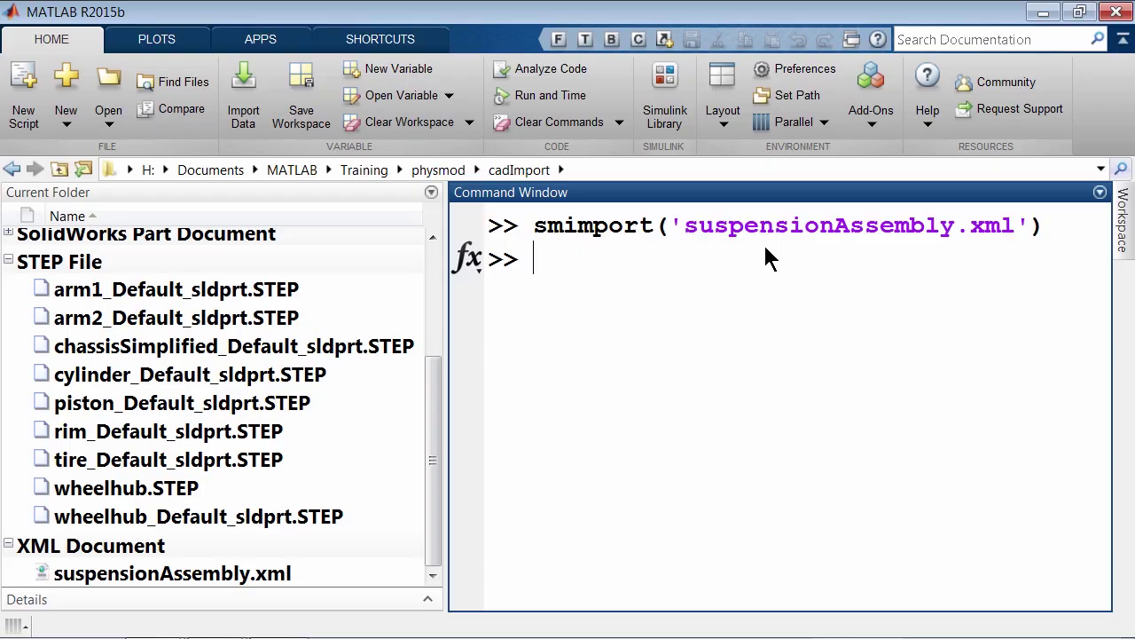
Step: Switch to the Mechanics Explorer, maximize it and show the imported suspension assembly in isometric view
{"action": "key", "text": "alt+Tab"}
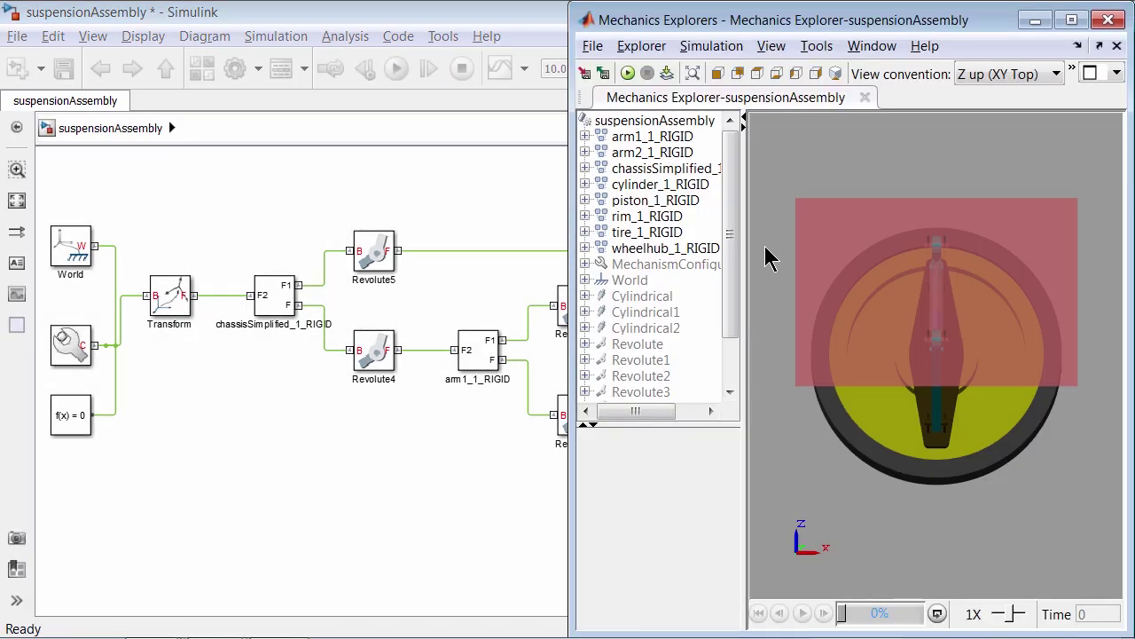
{"action": "left_click", "coordinate": [1072, 20]}
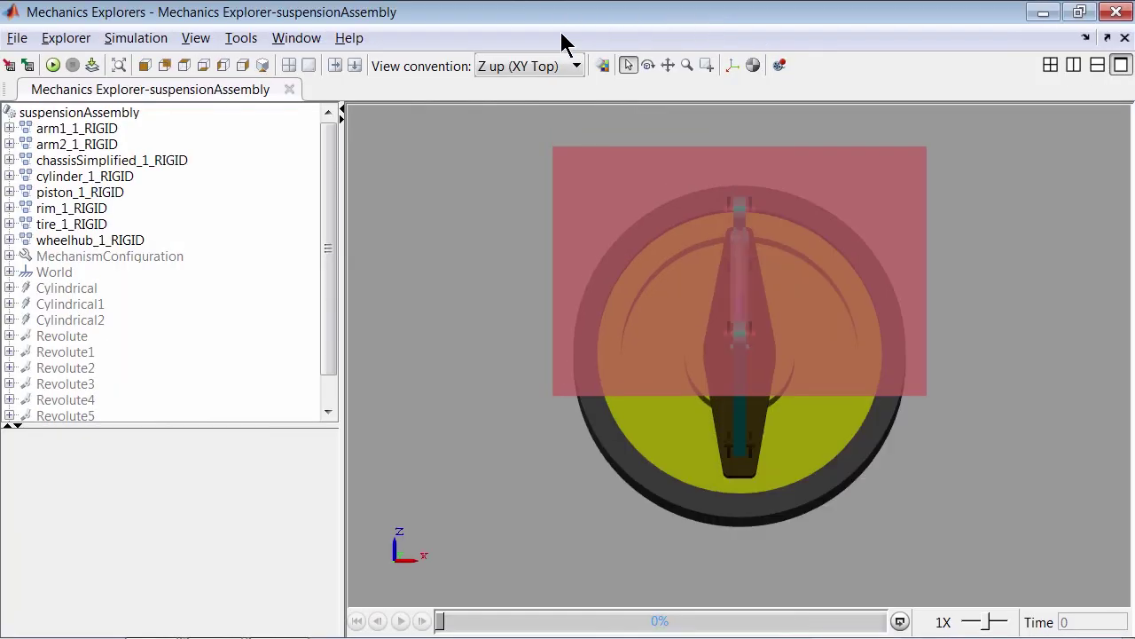
{"action": "left_click", "coordinate": [262, 64]}
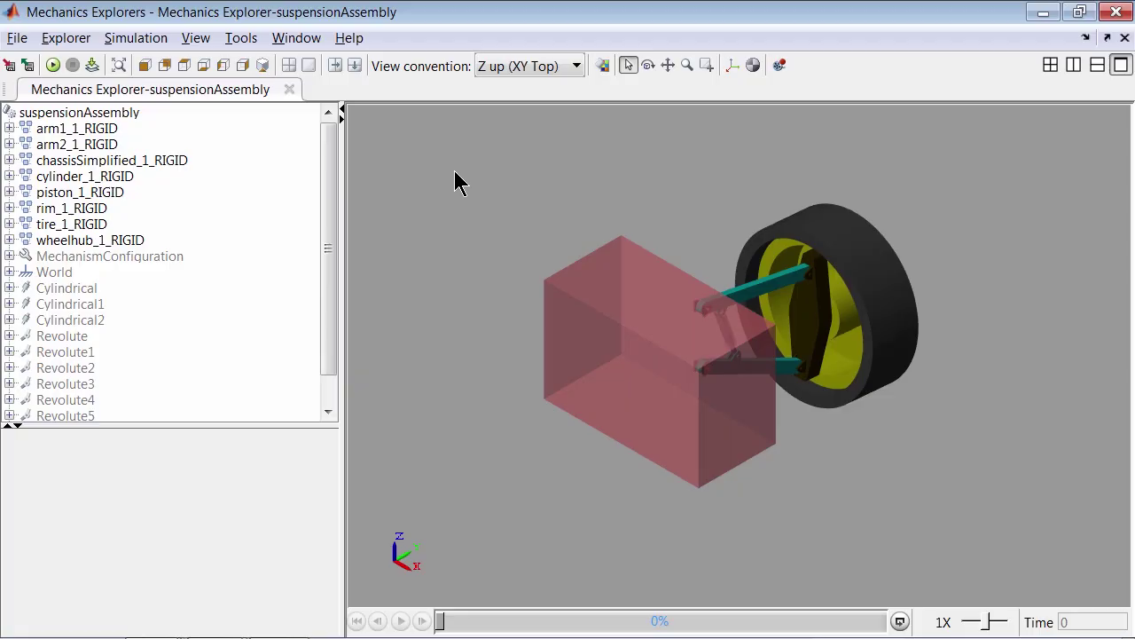
Step: Switch to the Simulink model and open the Solid block inside wheelhub_1_RIGID, widening its properties to read the geometry file name
{"action": "key", "text": "alt+Tab"}
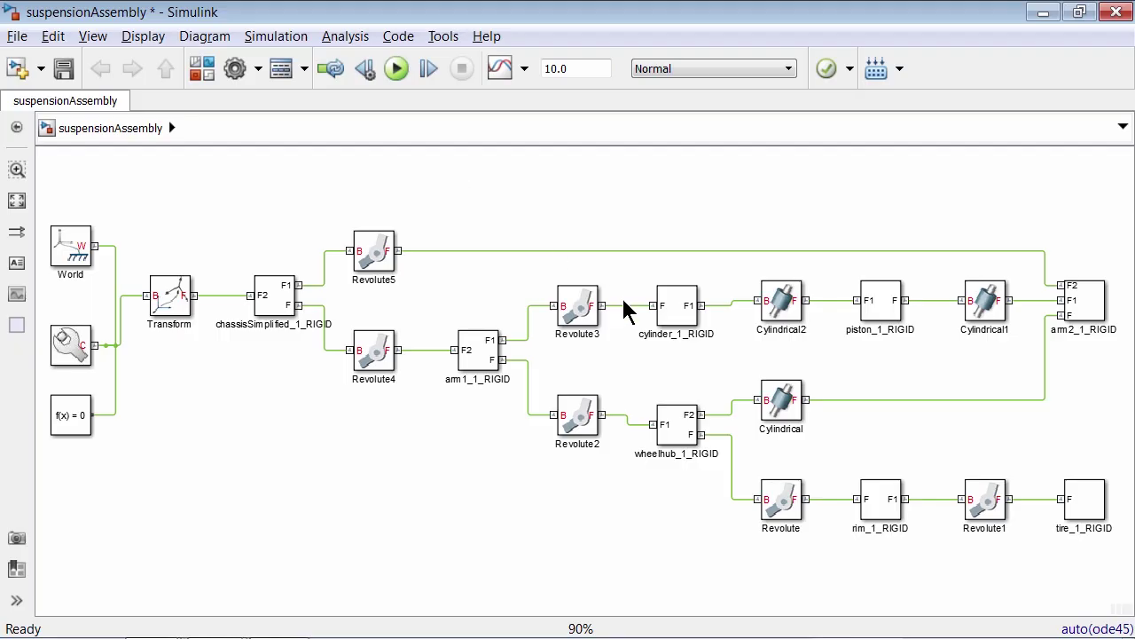
{"action": "double_click", "coordinate": [684, 424]}
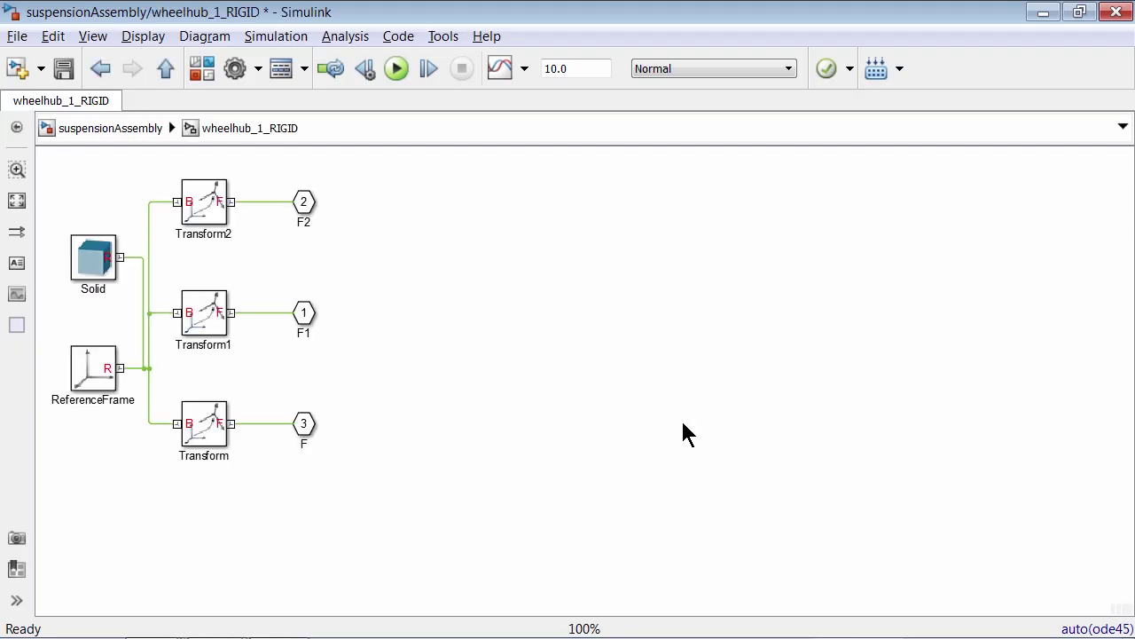
{"action": "left_click", "coordinate": [95, 255]}
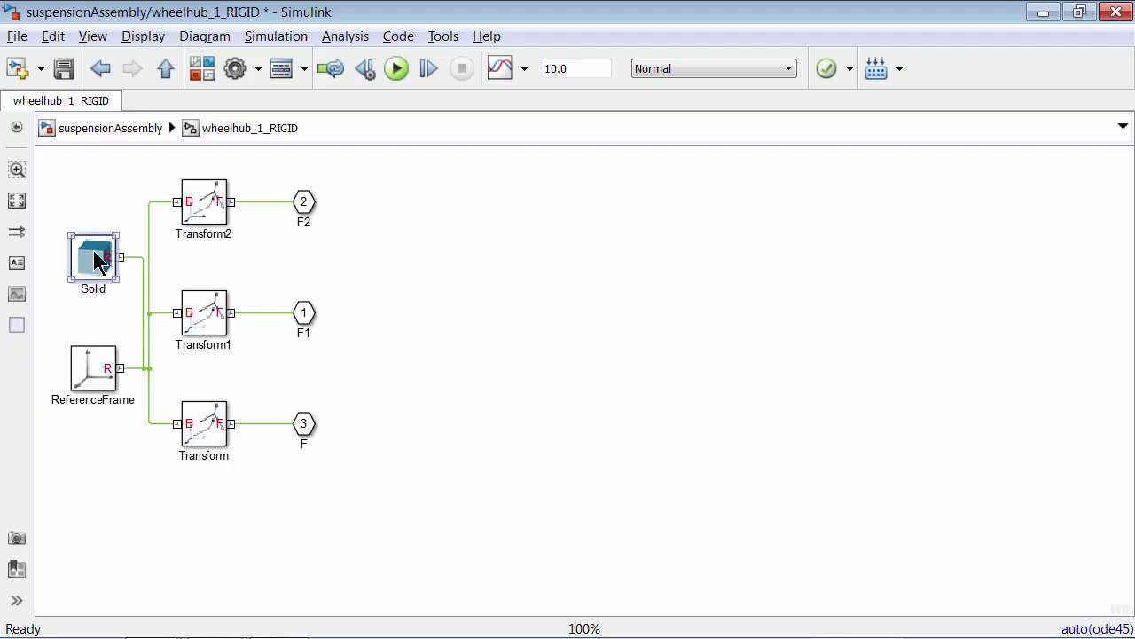
{"action": "double_click", "coordinate": [94, 254]}
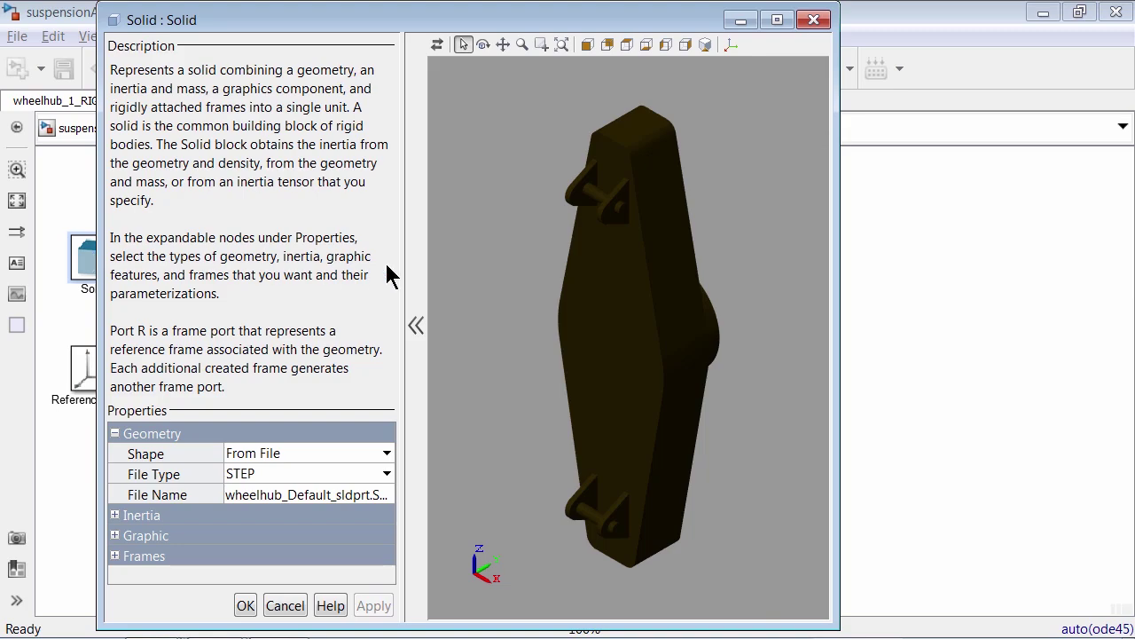
{"action": "left_click_drag", "start_coordinate": [398, 260], "coordinate": [480, 251]}
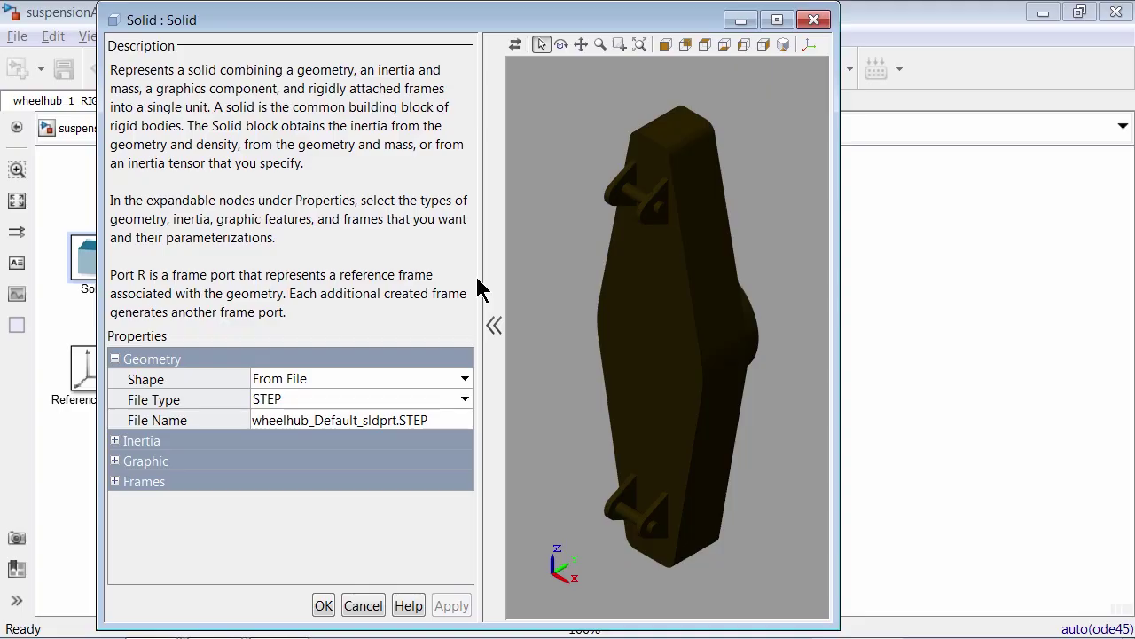
Step: Review the wheel hub Solid block's inertia, graphic and visual properties, close its dialog and return to the top level of the suspensionAssembly model
{"action": "left_click", "coordinate": [114, 358]}
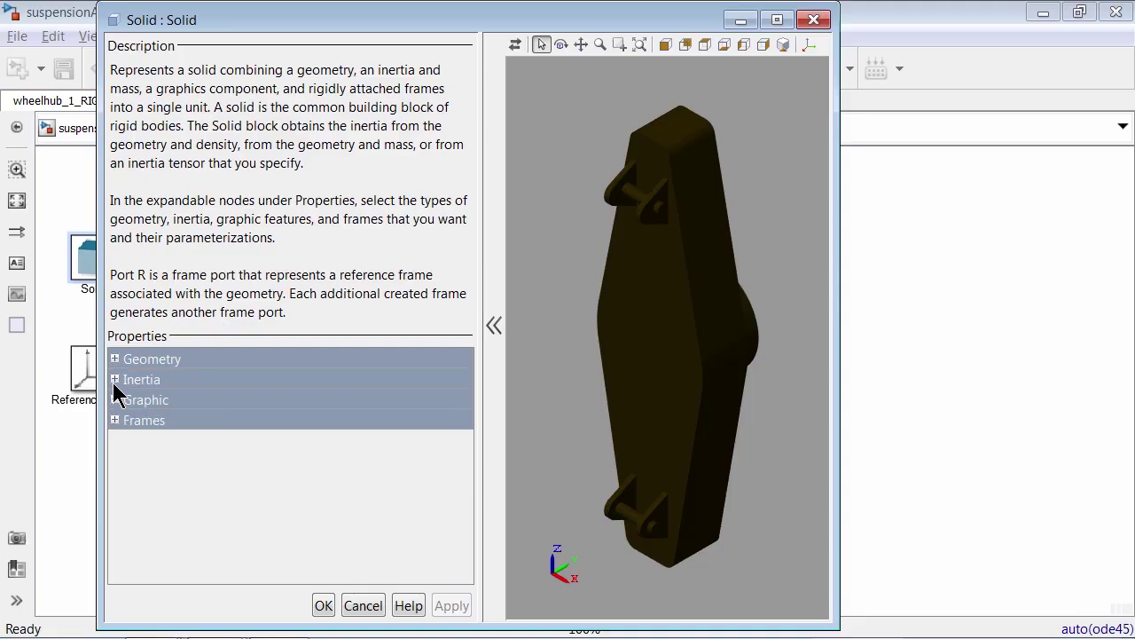
{"action": "left_click", "coordinate": [115, 380]}
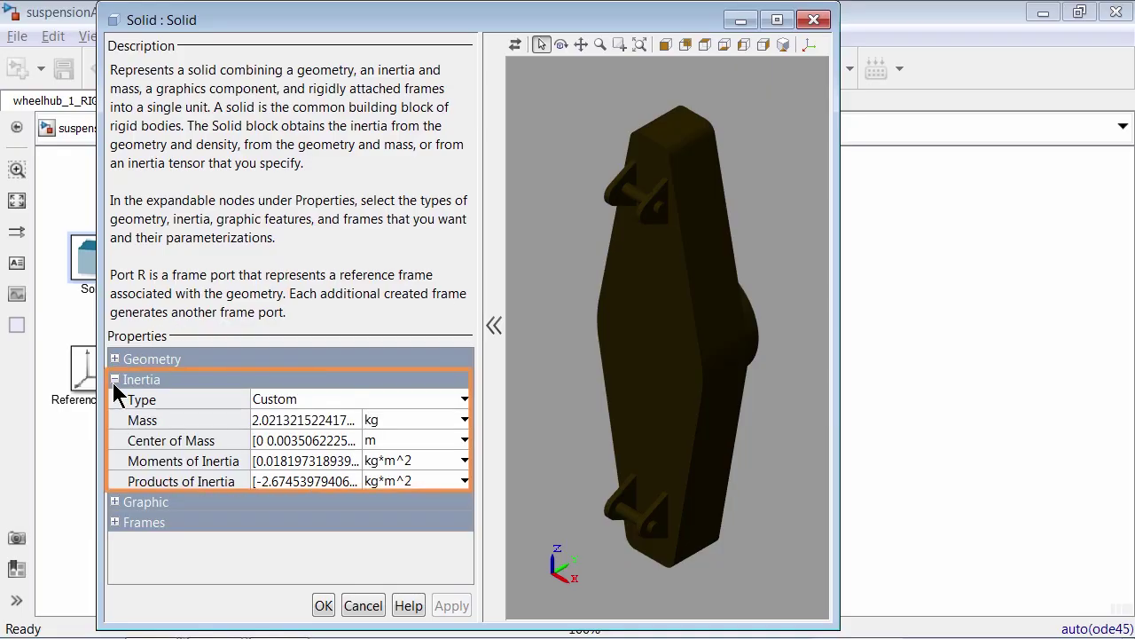
{"action": "left_click", "coordinate": [115, 380]}
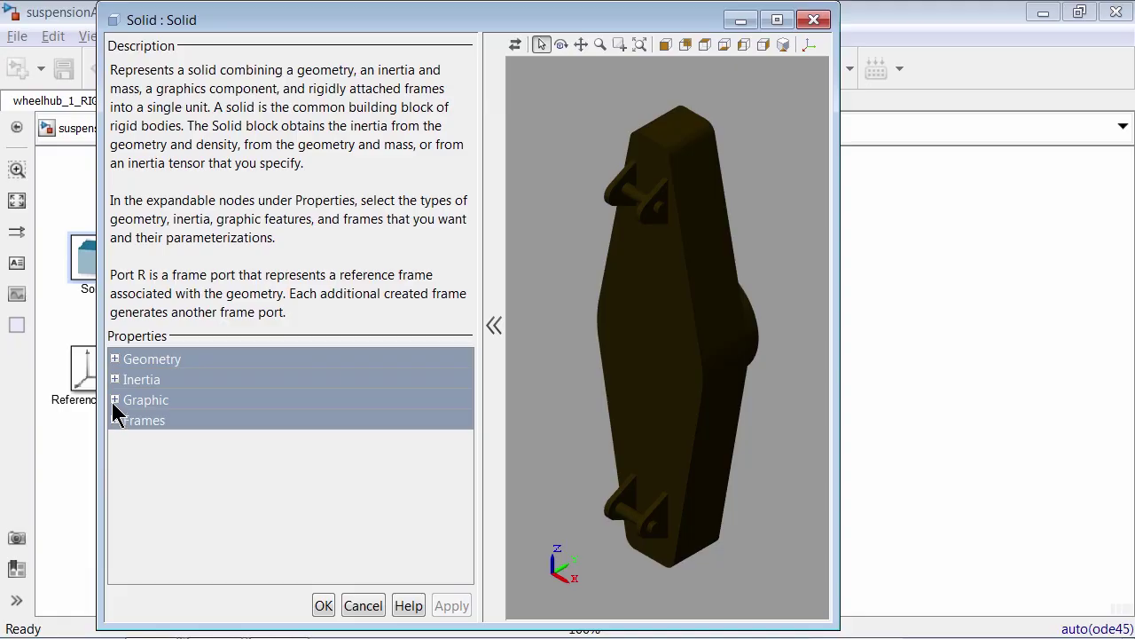
{"action": "left_click", "coordinate": [114, 400]}
{"action": "left_click", "coordinate": [119, 441]}
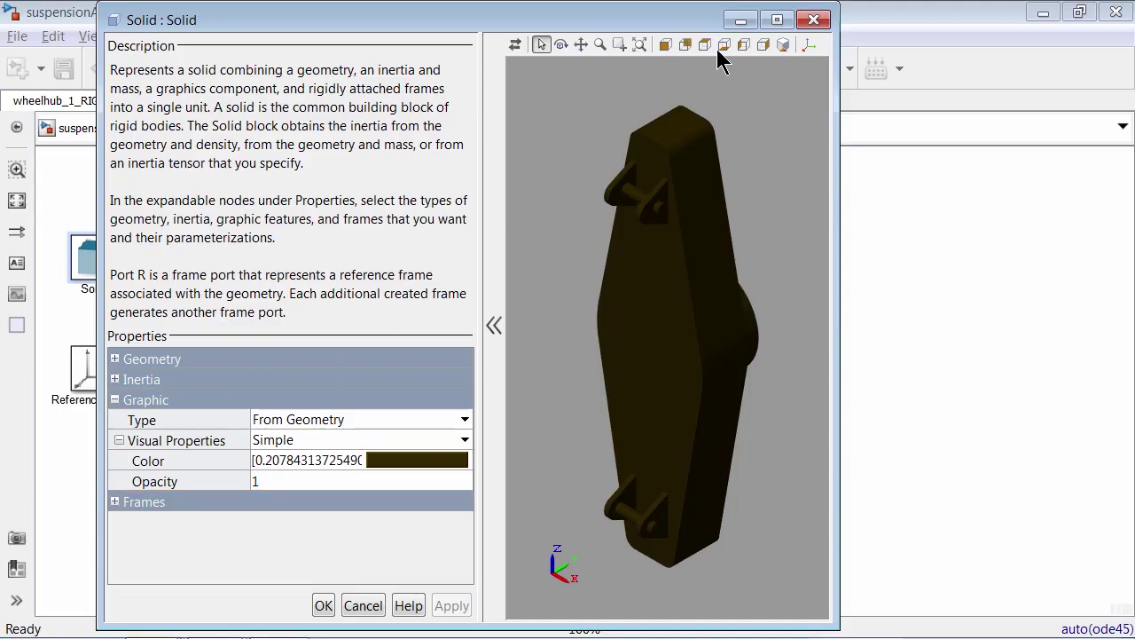
{"action": "left_click", "coordinate": [803, 19]}
{"action": "left_click", "coordinate": [106, 130]}
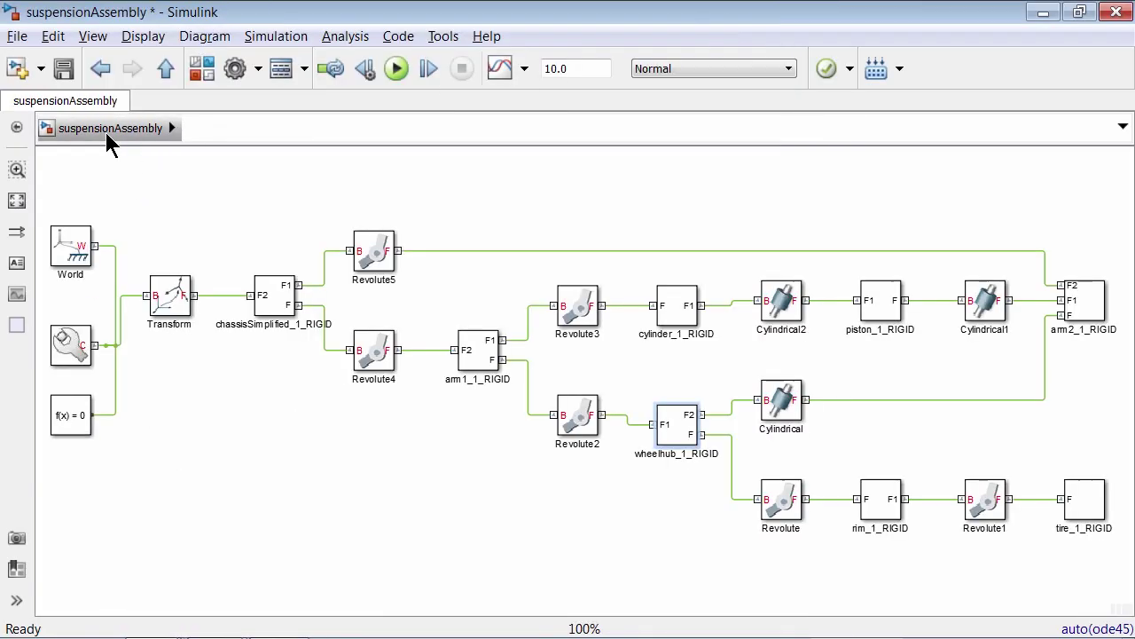
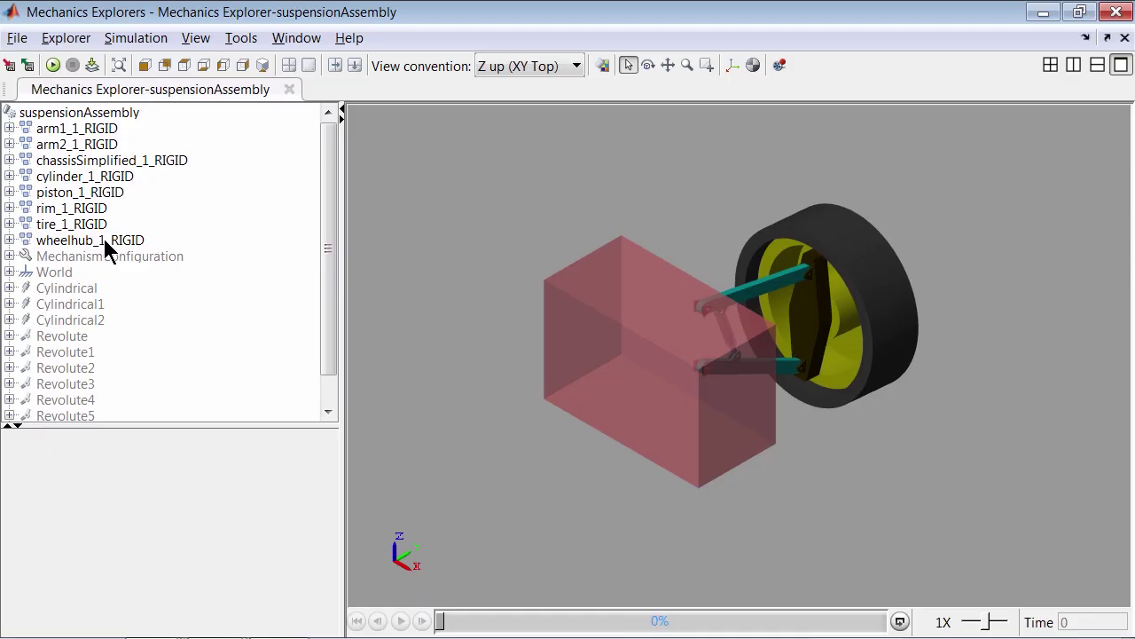
Step: Simulate the suspension assembly and set the gravity in the Simulink model's Mechanism Configuration block to [0 0 -9.81] m/s^2
{"action": "left_click", "coordinate": [50, 68]}
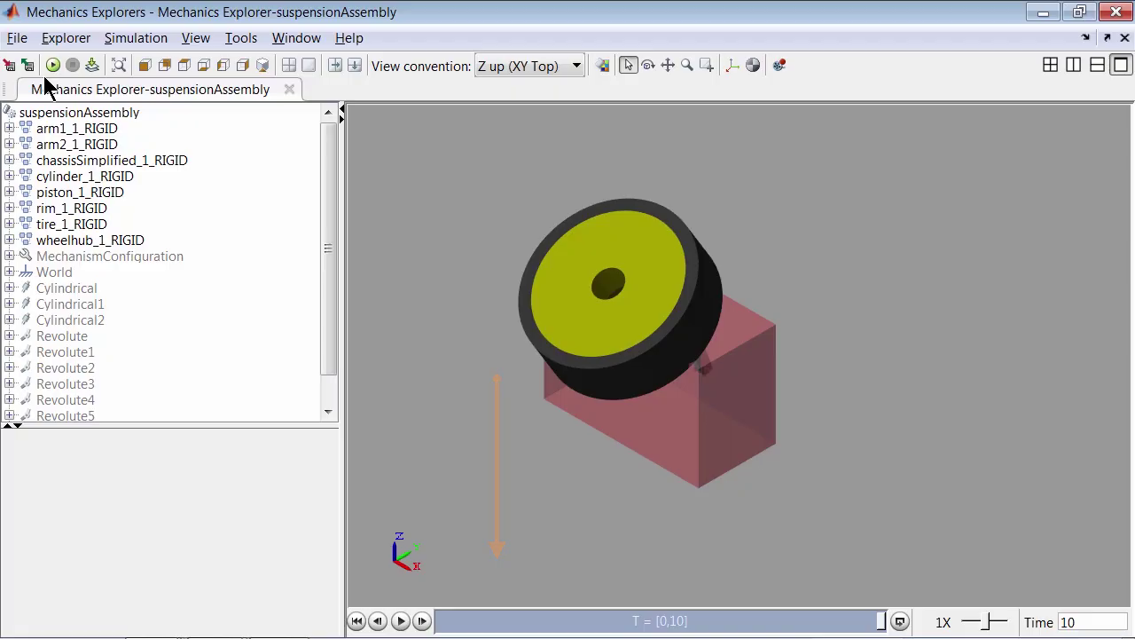
{"action": "key", "text": "alt+Tab"}
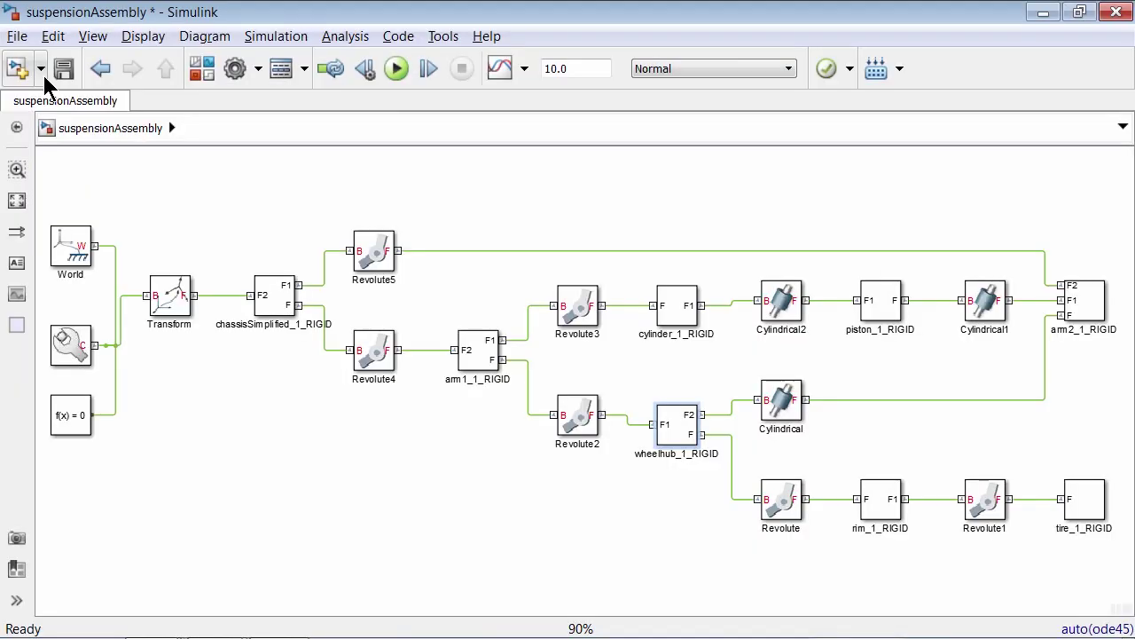
{"action": "double_click", "coordinate": [76, 341]}
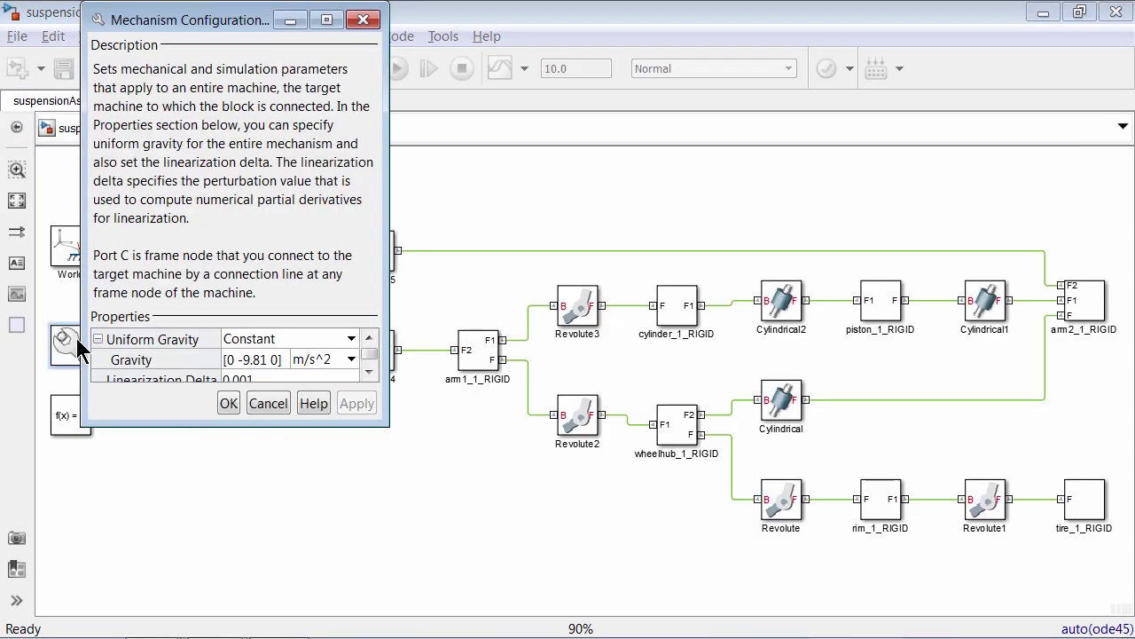
{"action": "left_click", "coordinate": [246, 361]}
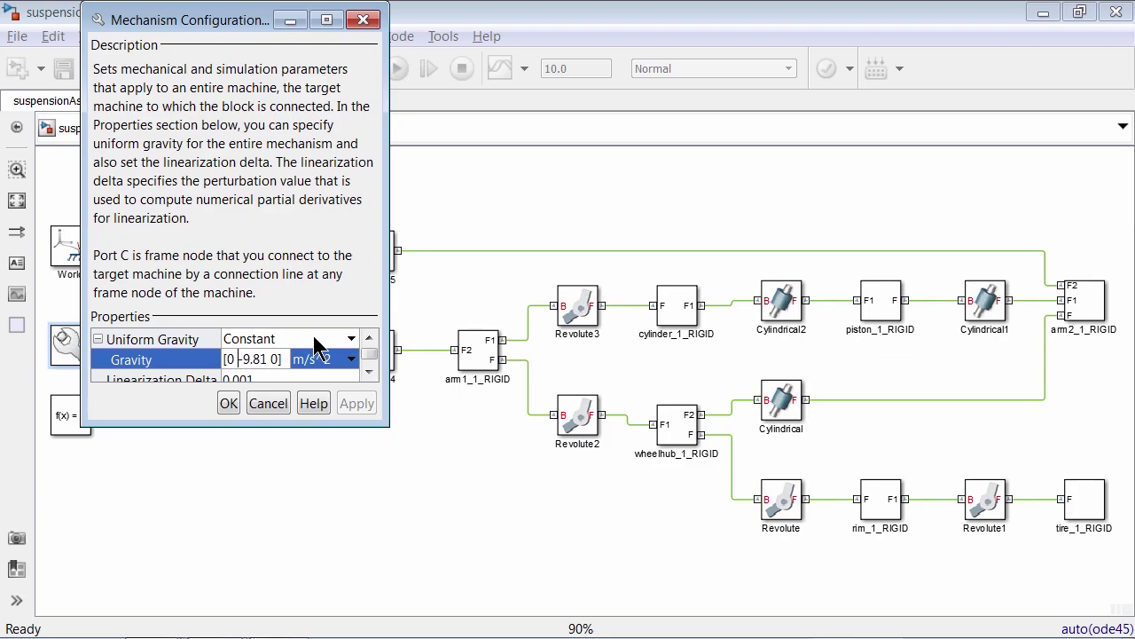
{"action": "type", "text": "0"}
{"action": "key", "text": "Right"}
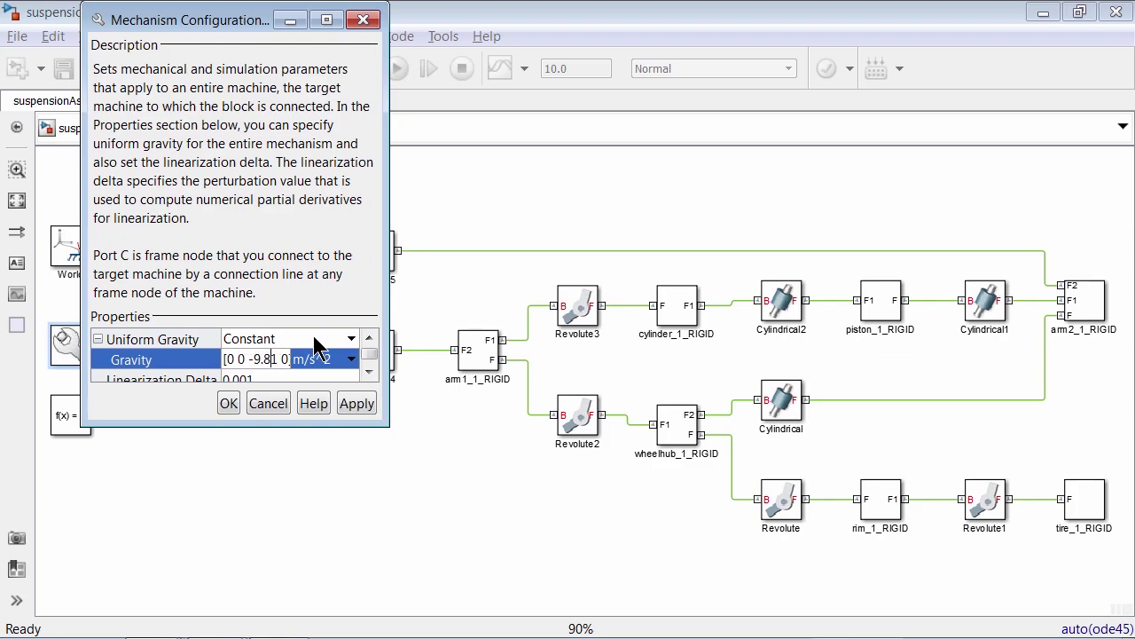
{"action": "key", "text": "Delete"}
{"action": "key", "text": "Delete"}
{"action": "key", "text": "Return"}
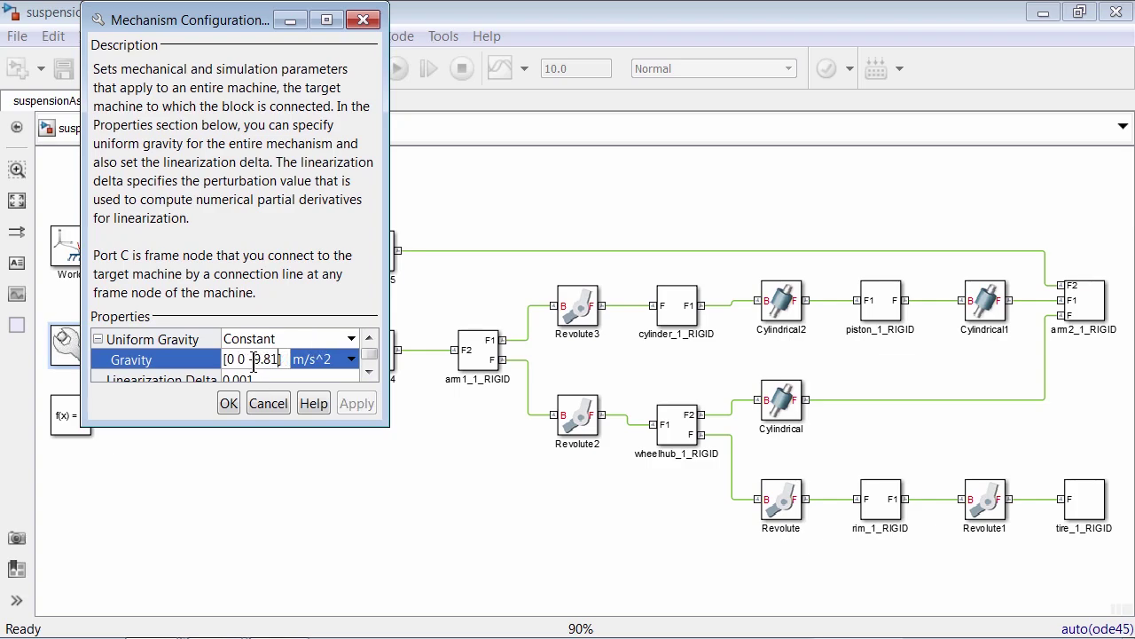
{"action": "left_click", "coordinate": [230, 403]}
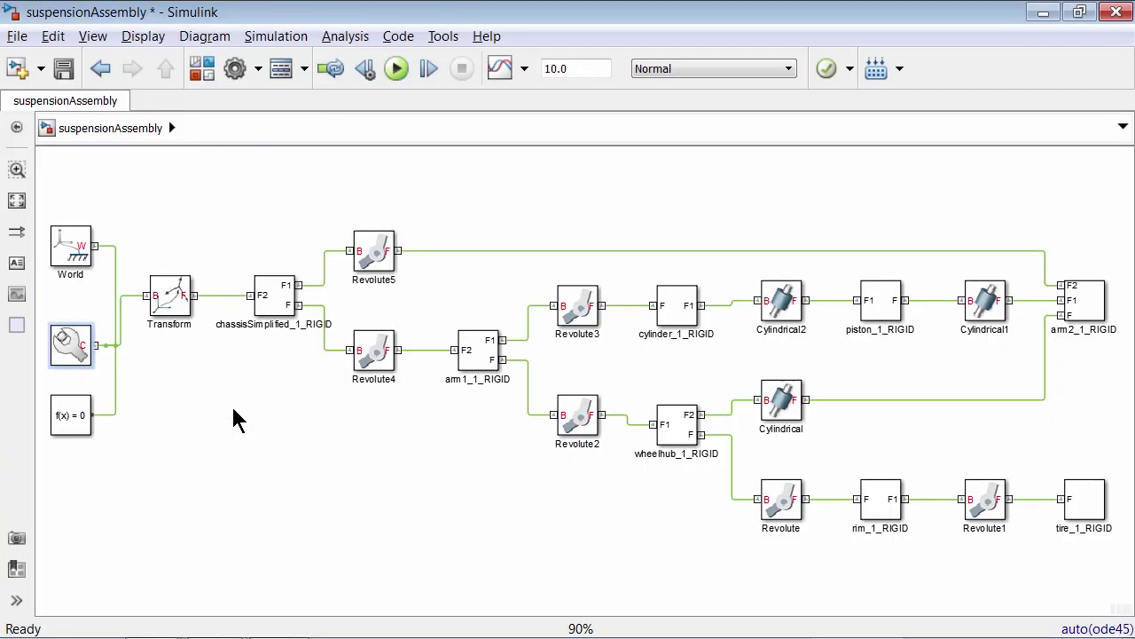
Step: Update the suspension model in the Mechanics Explorer and rerun the simulation to check the motion under the corrected gravity
{"action": "key", "text": "ctrl+t"}
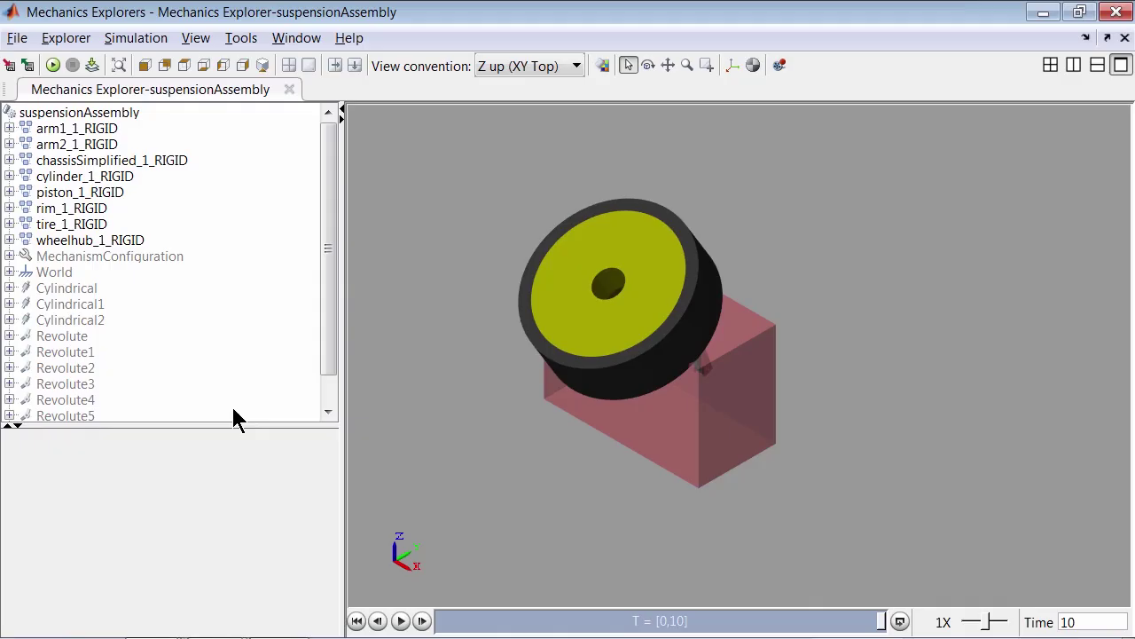
{"action": "left_click", "coordinate": [92, 65]}
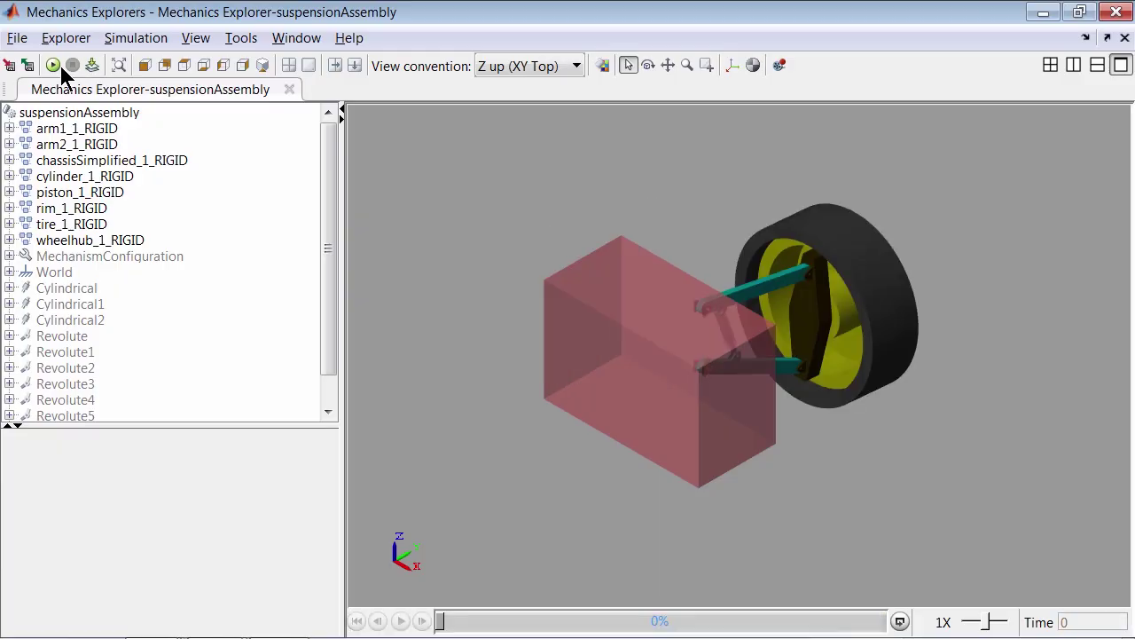
{"action": "left_click", "coordinate": [55, 67]}
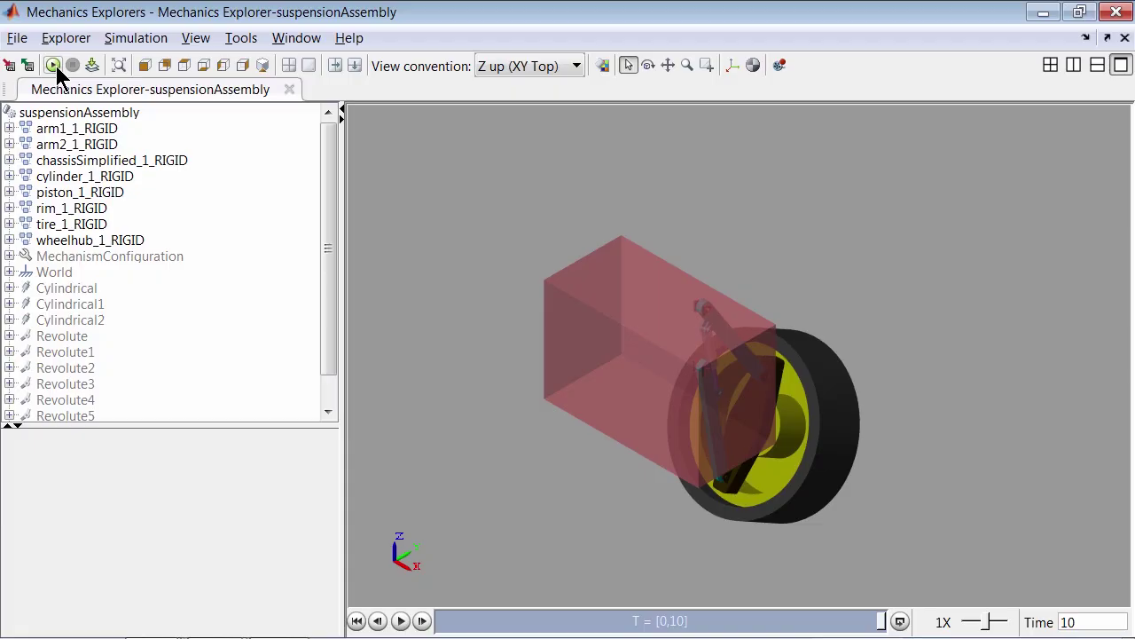
Step: Switch to MATLAB, run the susp_CAD_params.m script from the cadImport folder and show the workspace variables
{"action": "key", "text": "alt+Tab"}
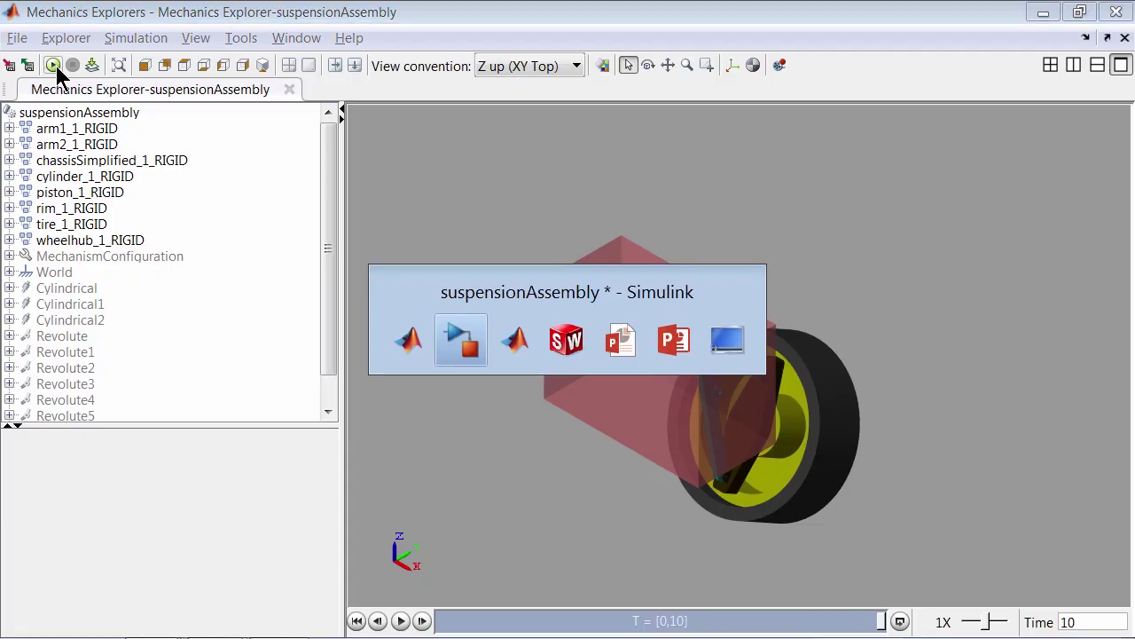
{"action": "key", "text": "alt+Tab"}
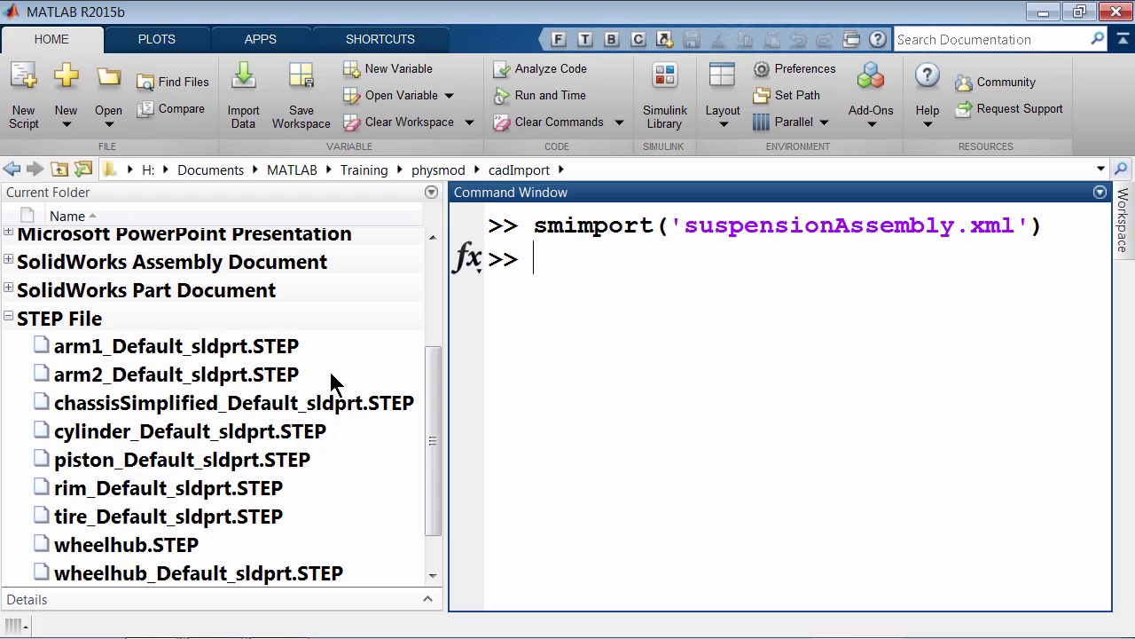
{"action": "left_click_drag", "start_coordinate": [431, 408], "coordinate": [417, 306]}
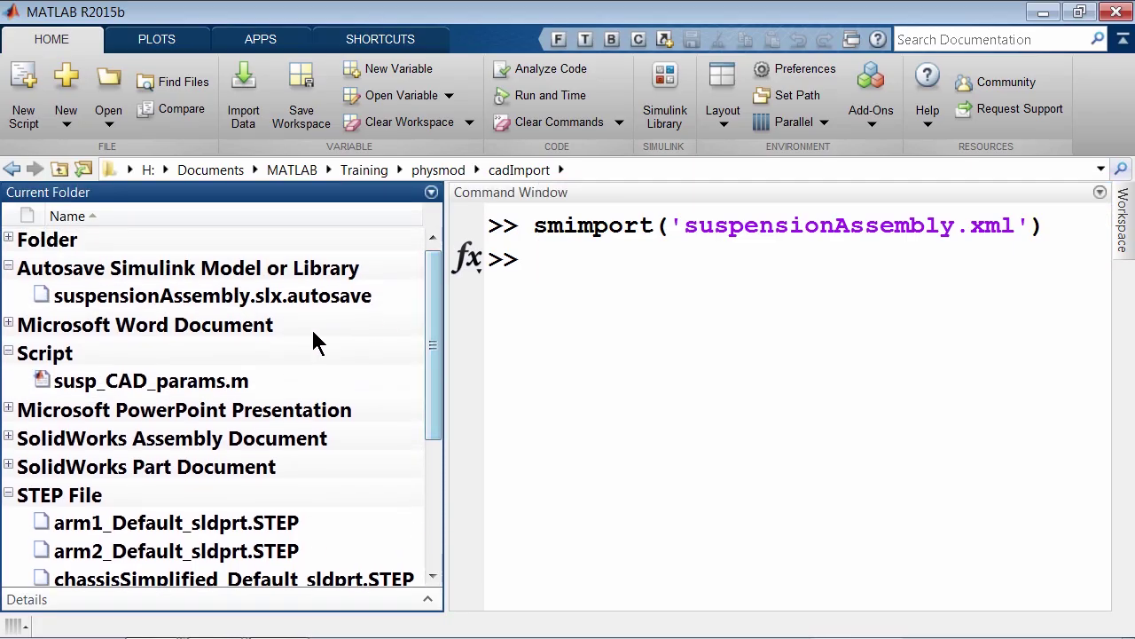
{"action": "left_click", "coordinate": [169, 380]}
{"action": "right_click", "coordinate": [140, 379]}
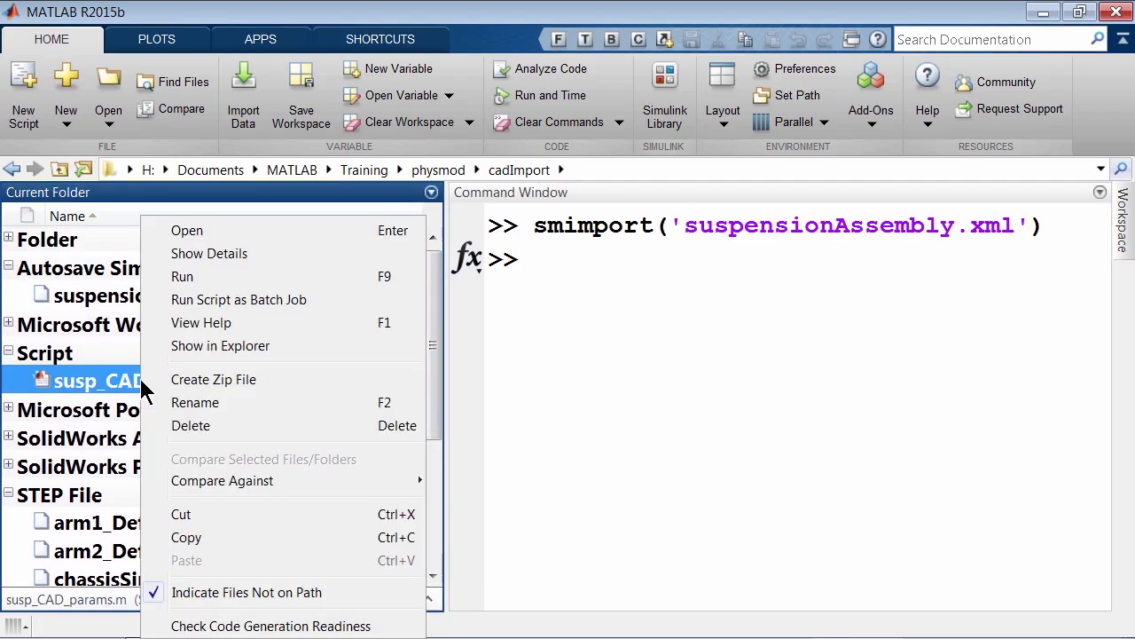
{"action": "left_click", "coordinate": [178, 279]}
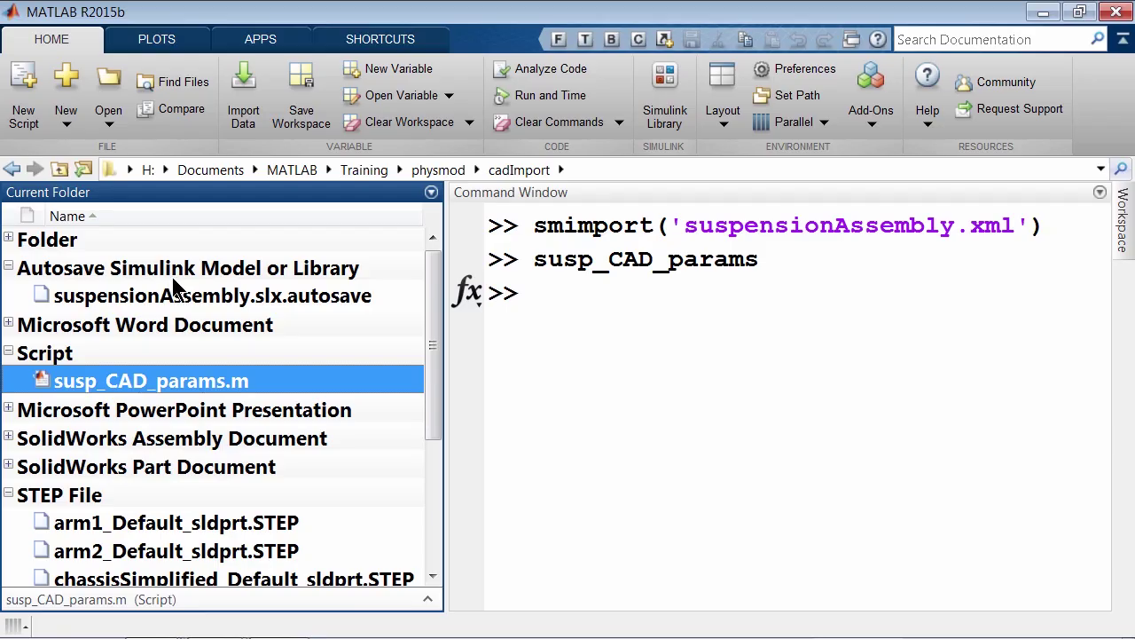
{"action": "left_click", "coordinate": [1122, 228]}
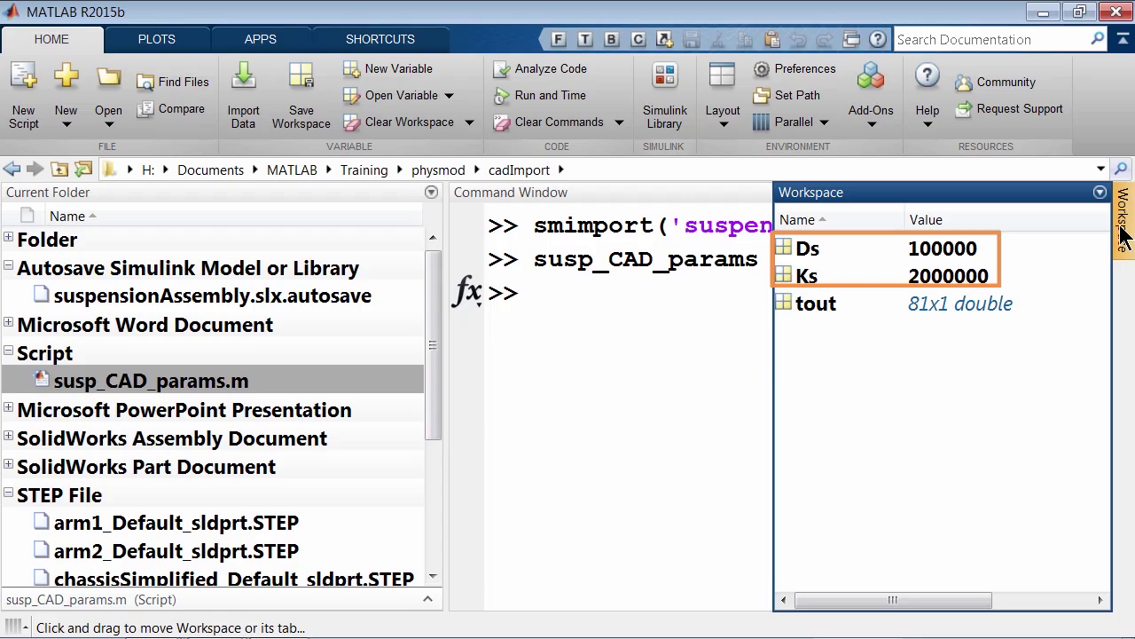
Step: Switch to the Simulink suspensionAssembly model and open the Cylindrical2 joint's Internal Mechanics properties under Z Prismatic Primitive (Pz)
{"action": "left_click", "coordinate": [645, 303]}
{"action": "key", "text": "alt+Tab"}
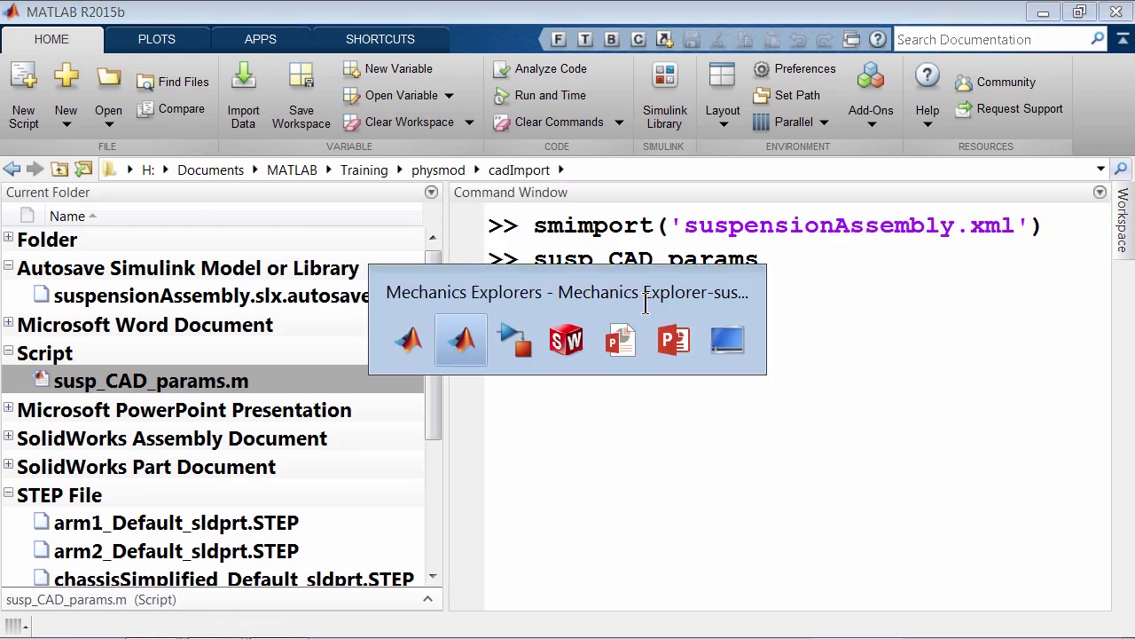
{"action": "key", "text": "alt+Tab"}
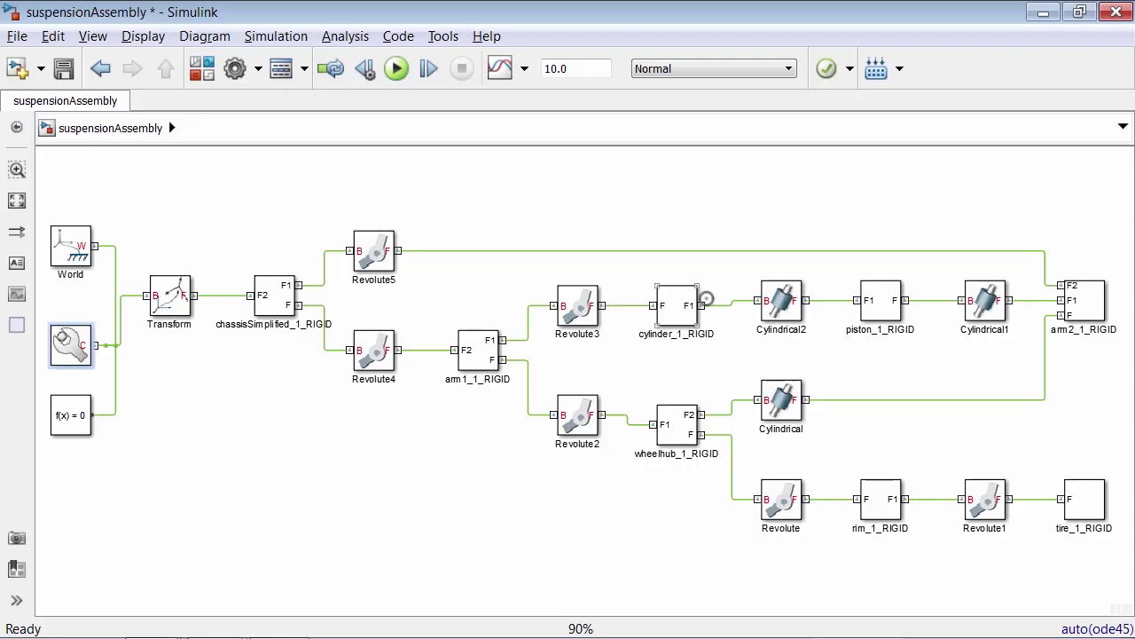
{"action": "double_click", "coordinate": [781, 302]}
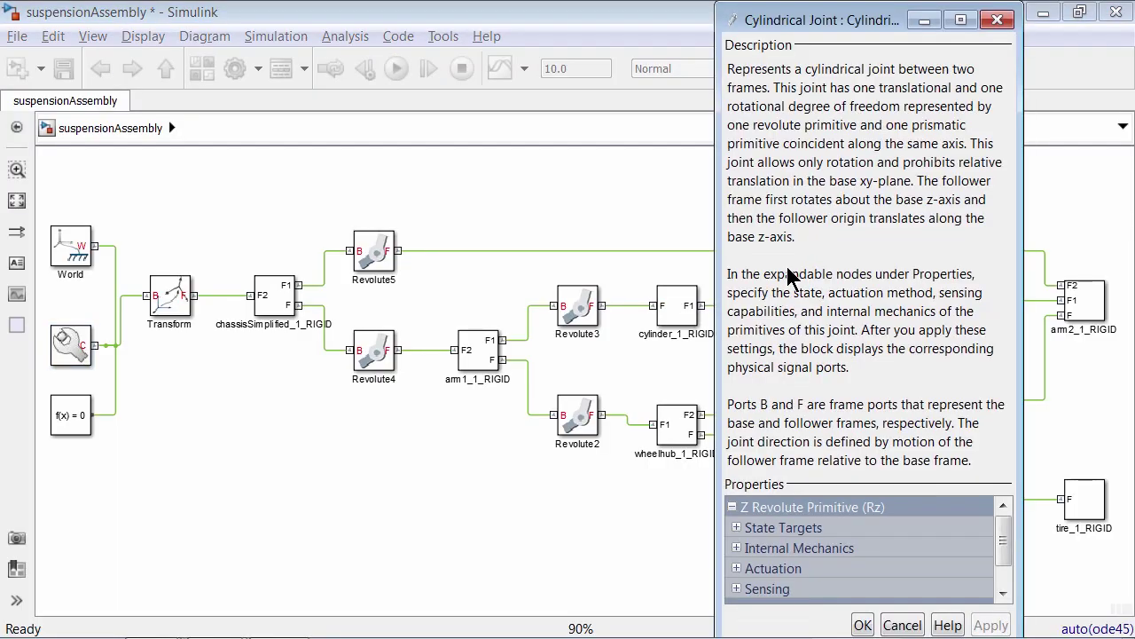
{"action": "left_click", "coordinate": [960, 19]}
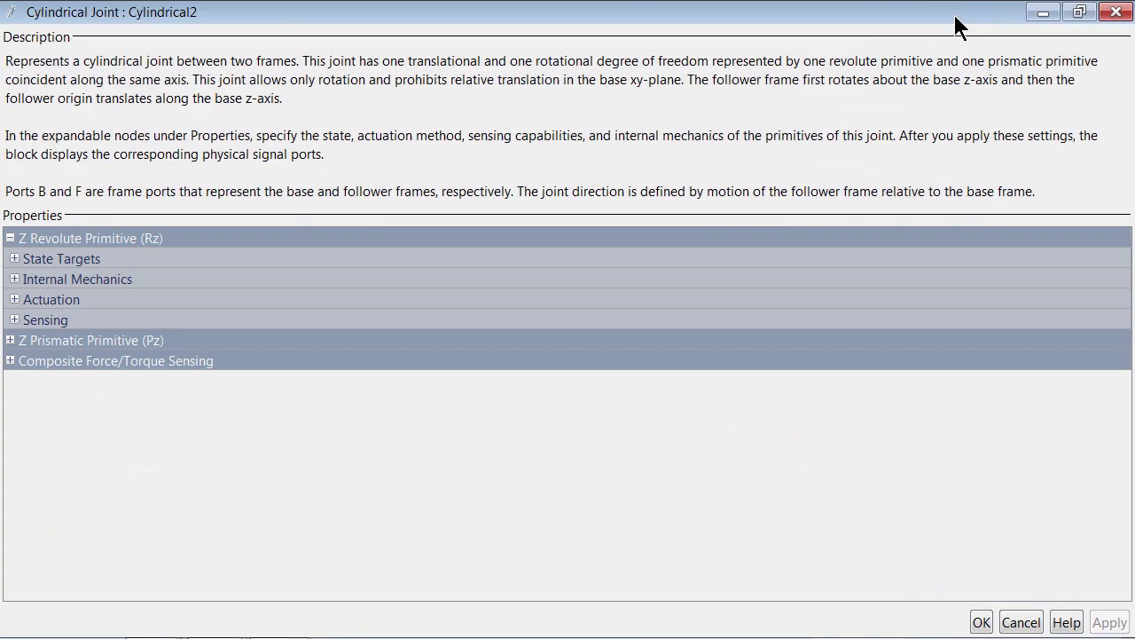
{"action": "left_click", "coordinate": [10, 238]}
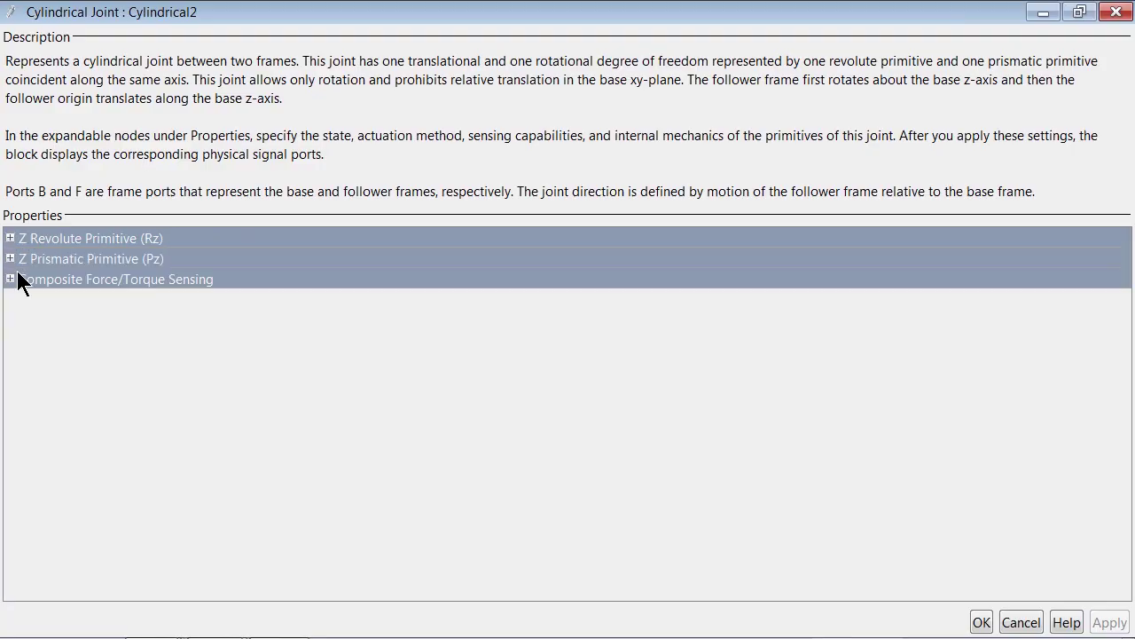
{"action": "left_click", "coordinate": [10, 258]}
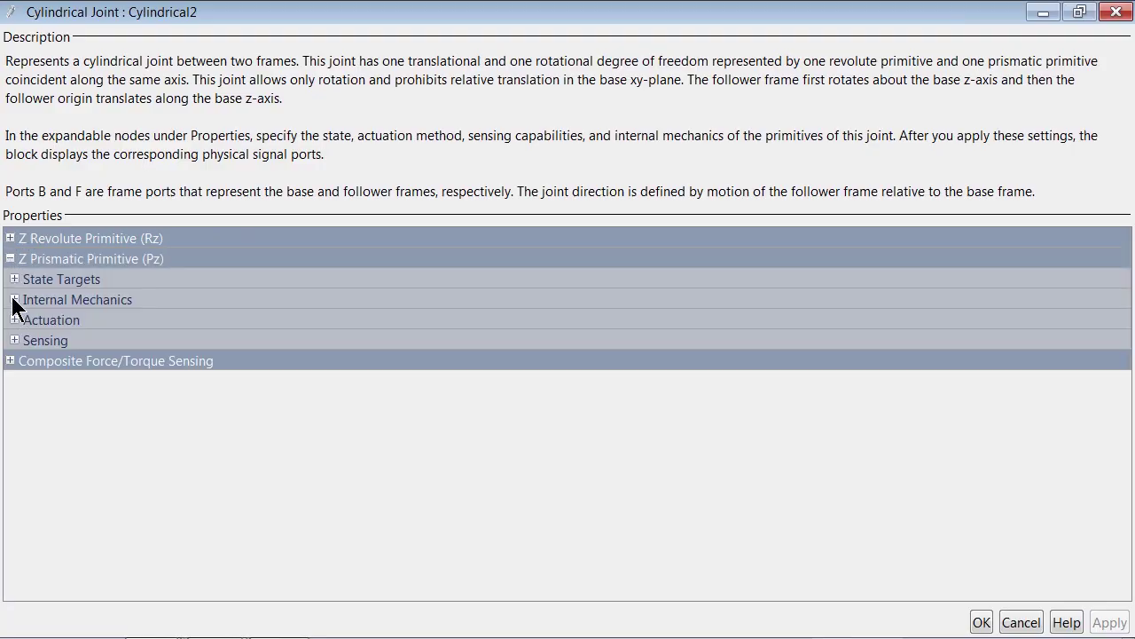
{"action": "left_click", "coordinate": [15, 299]}
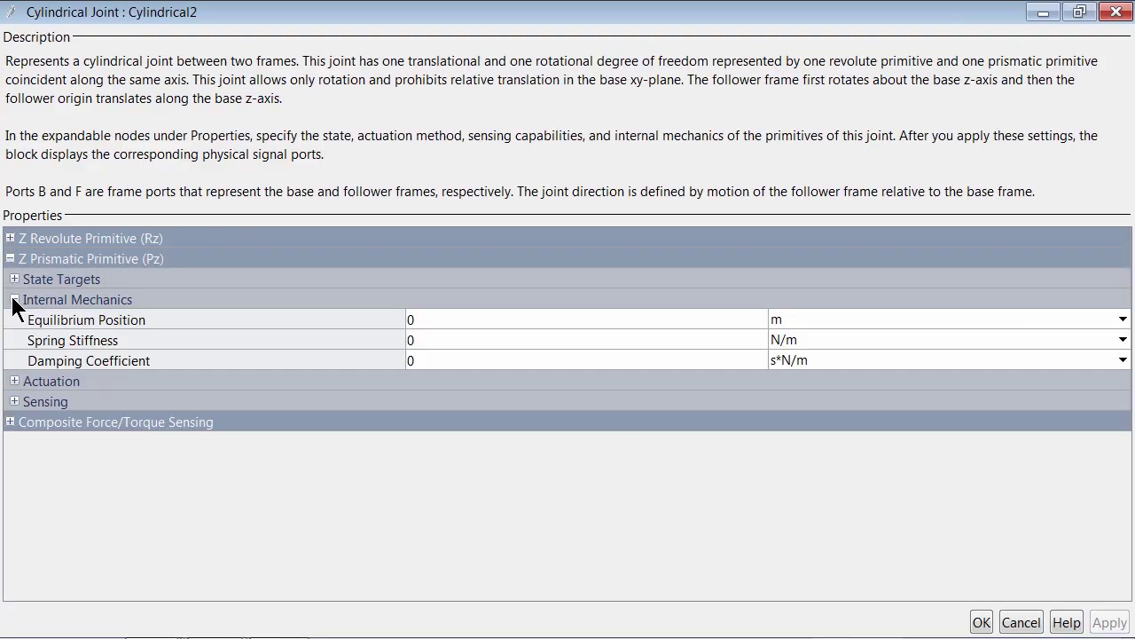
Step: Set the Cylindrical2 joint's prismatic spring stiffness to Ks and damping coefficient to Ds, and accept the changes
{"action": "left_click", "coordinate": [460, 340]}
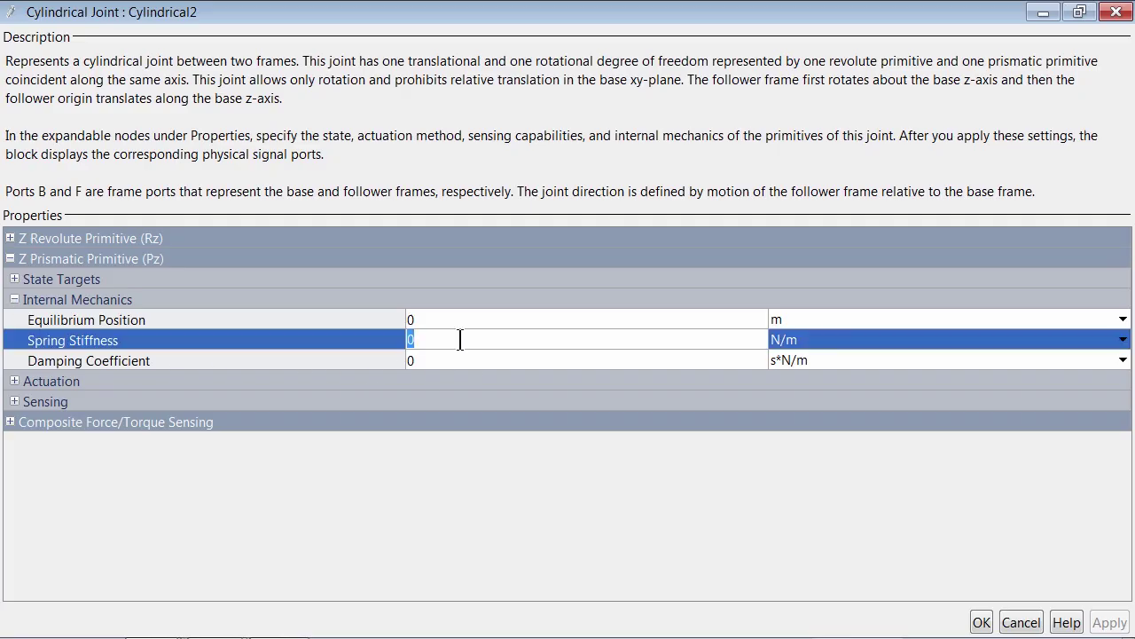
{"action": "type", "text": "Ks"}
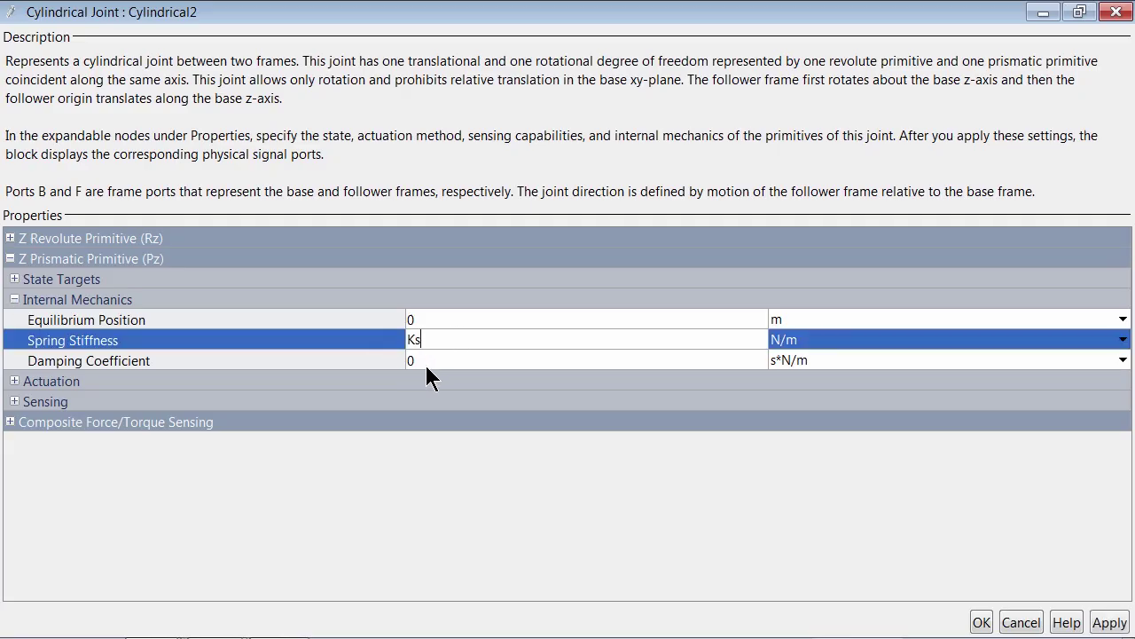
{"action": "left_click", "coordinate": [426, 366]}
{"action": "type", "text": "Ds"}
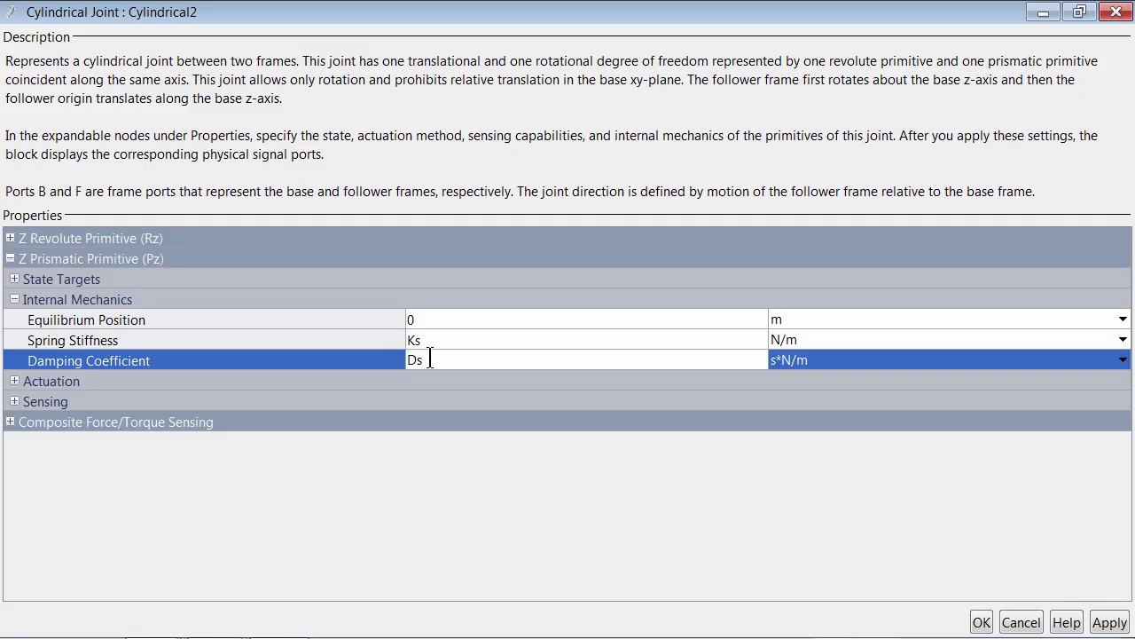
{"action": "left_click", "coordinate": [979, 621]}
Step: Switch to the Mechanics Explorer, show the suspension from the side in the YZ plane and run the simulation
{"action": "key", "text": "alt+Tab"}
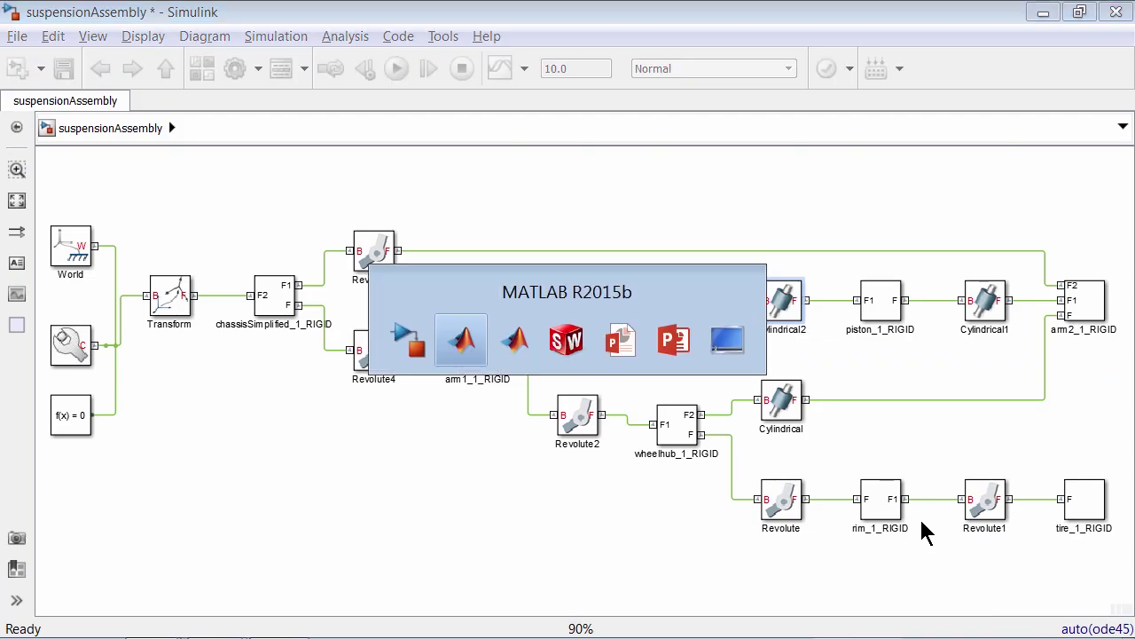
{"action": "key", "text": "alt+Tab"}
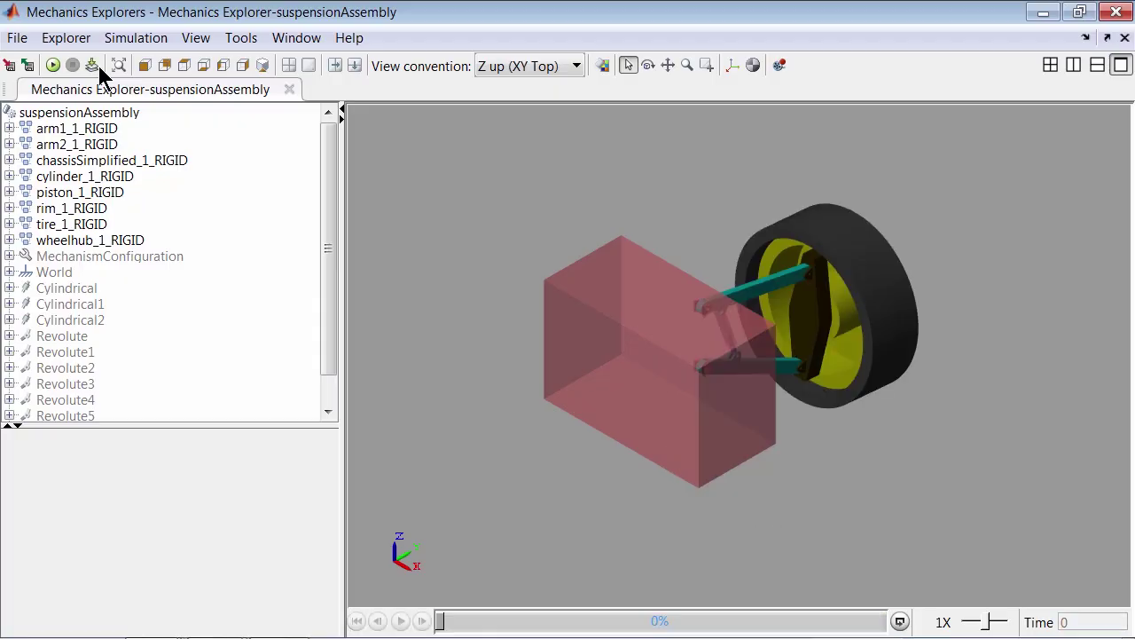
{"action": "left_click", "coordinate": [241, 65]}
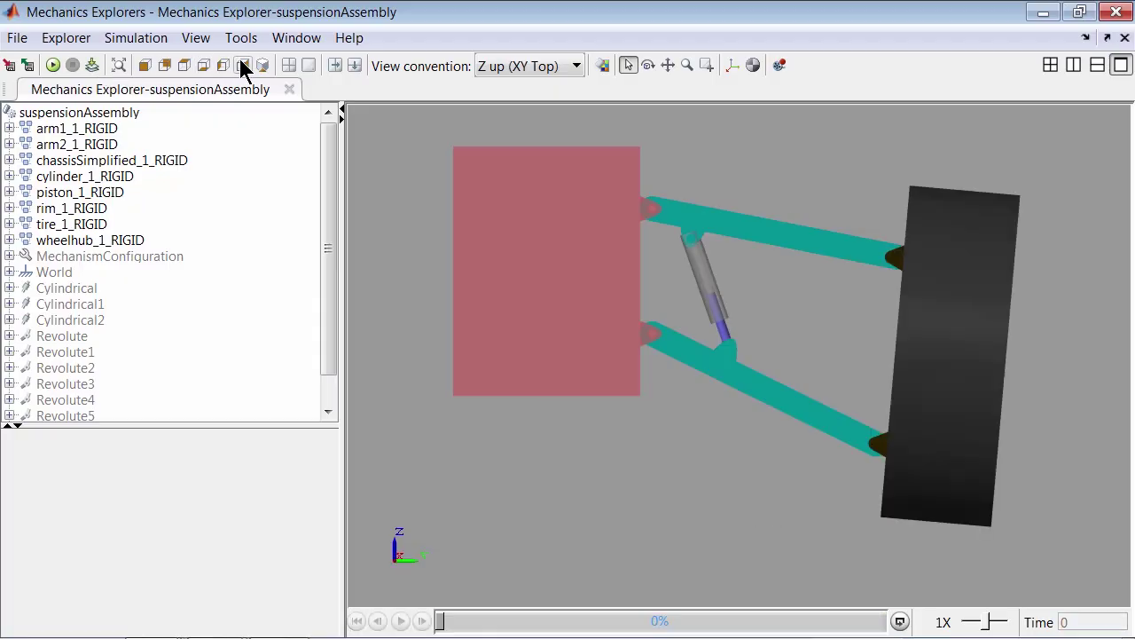
{"action": "left_click", "coordinate": [55, 67]}
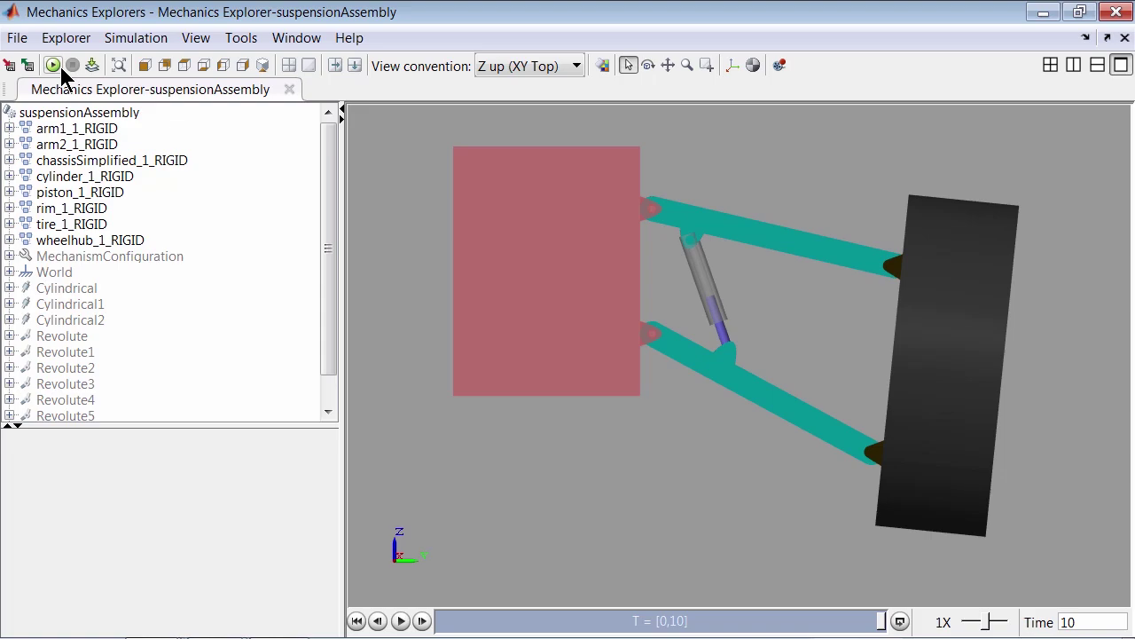
Step: Switch to the PowerPoint presentation and show the "Exporting from CAD" slide
{"action": "key", "text": "alt+Tab"}
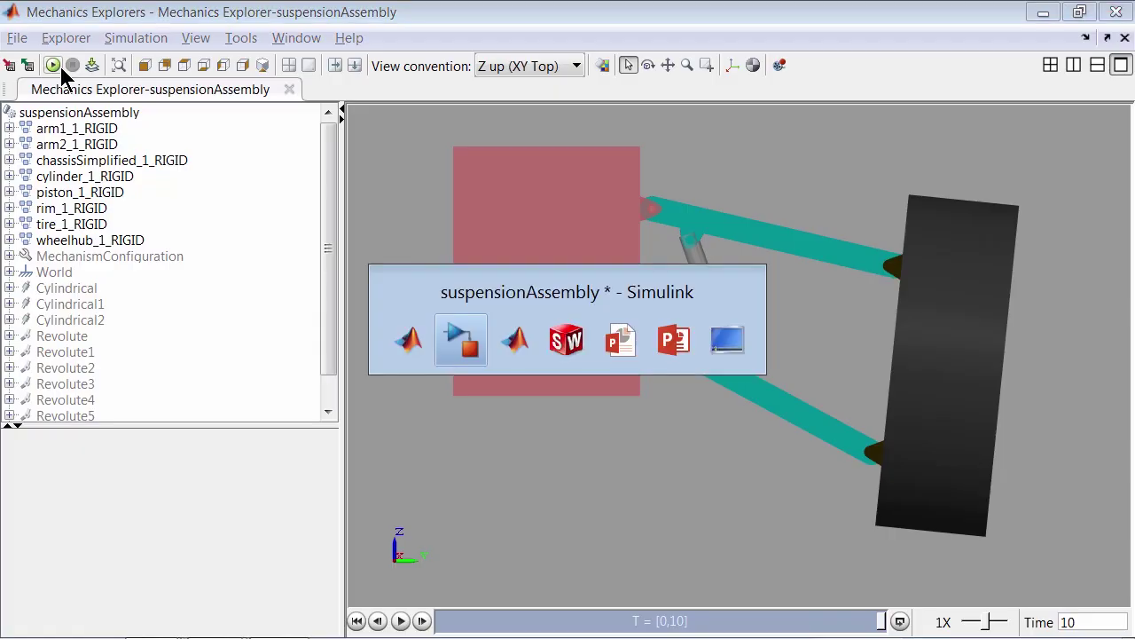
{"action": "key", "text": "alt+Tab"}
{"action": "key", "text": "alt+Tab"}
{"action": "key", "text": "alt+Tab"}
{"action": "key", "text": "Right"}
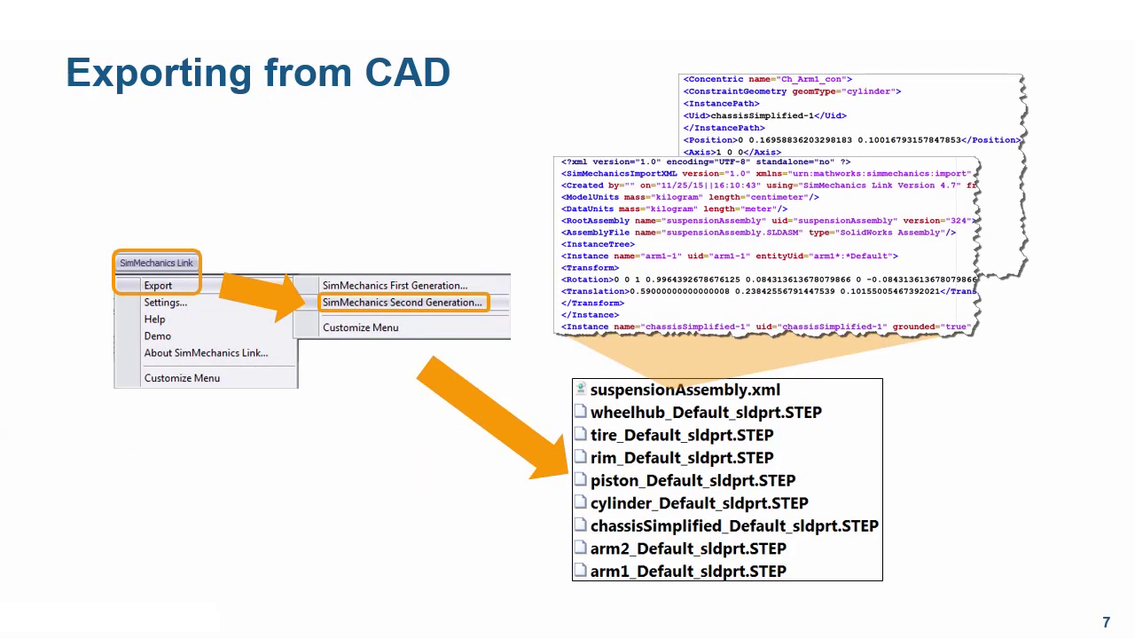